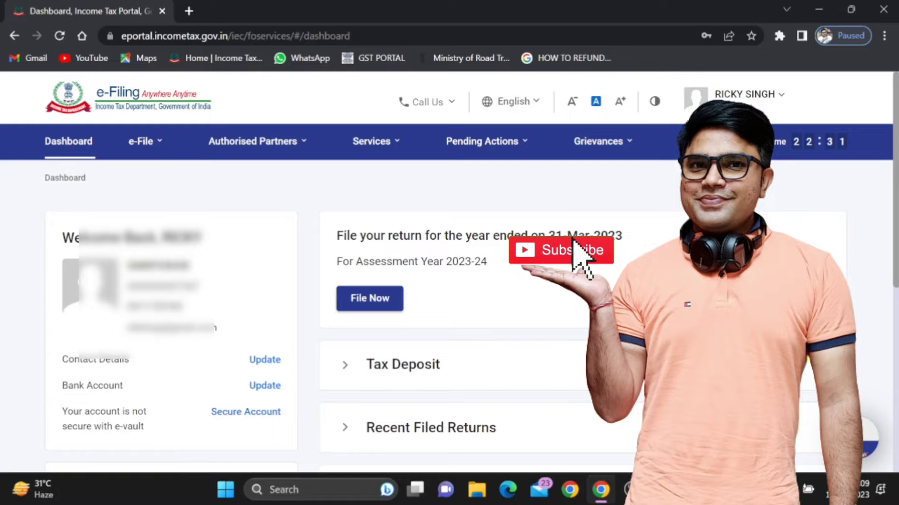
- Switch to the income computation PDF and examine the income heads, deductions and tax calculation before returning to the e-filing portal
{"action": "key", "text": "alt+Tab"}
{"action": "key", "text": "alt+Tab"}
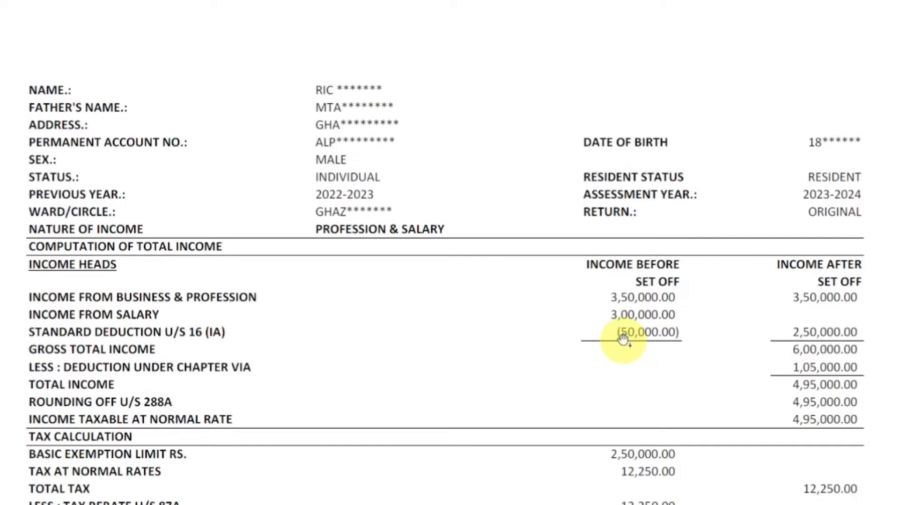
{"action": "scroll", "coordinate": [624, 339], "scroll_direction": "down", "scroll_amount": 5}
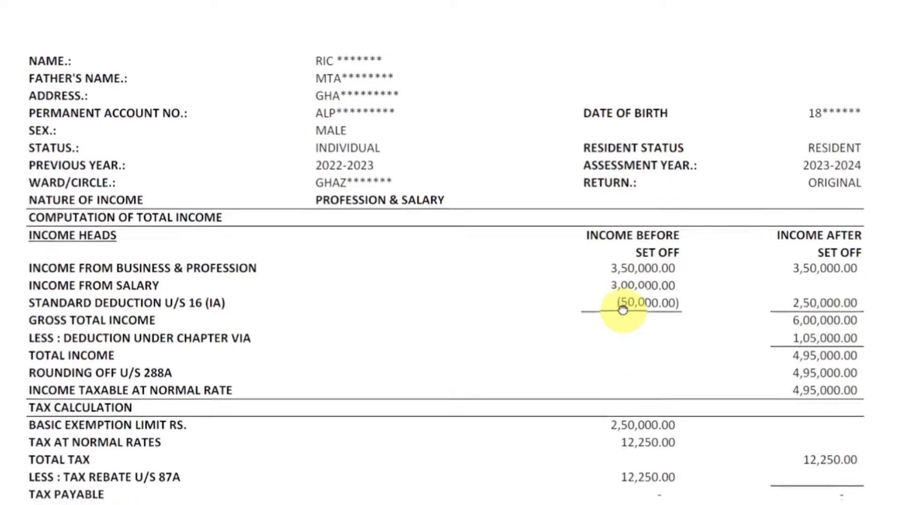
{"action": "scroll", "coordinate": [646, 197], "scroll_direction": "down", "scroll_amount": 4}
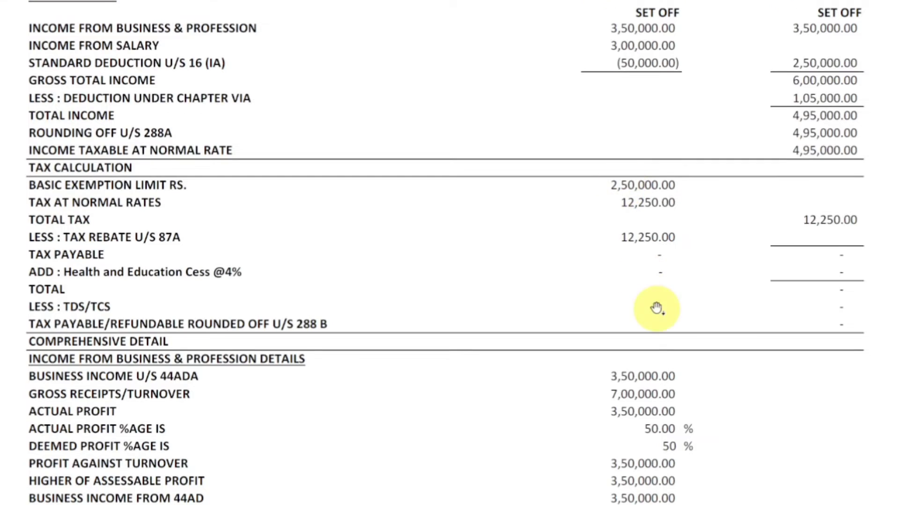
{"action": "scroll", "coordinate": [647, 216], "scroll_direction": "up", "scroll_amount": 8}
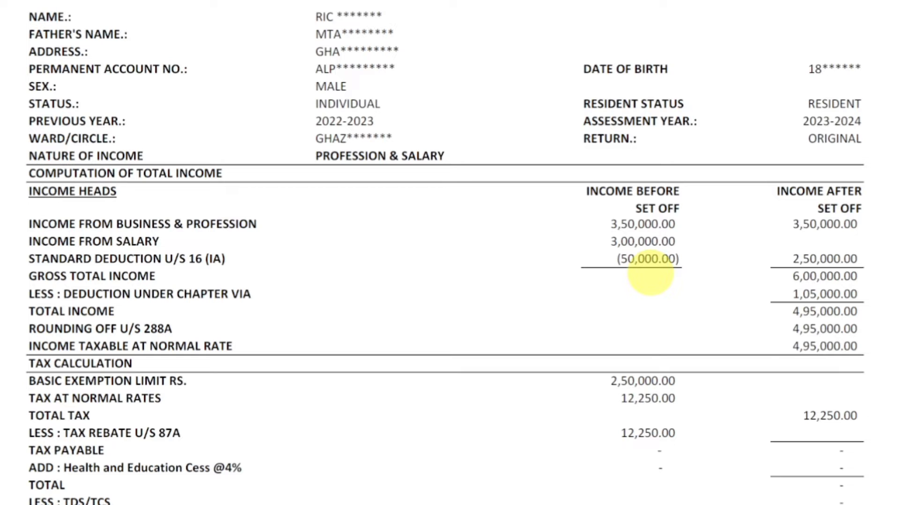
{"action": "key", "text": "alt+Tab"}
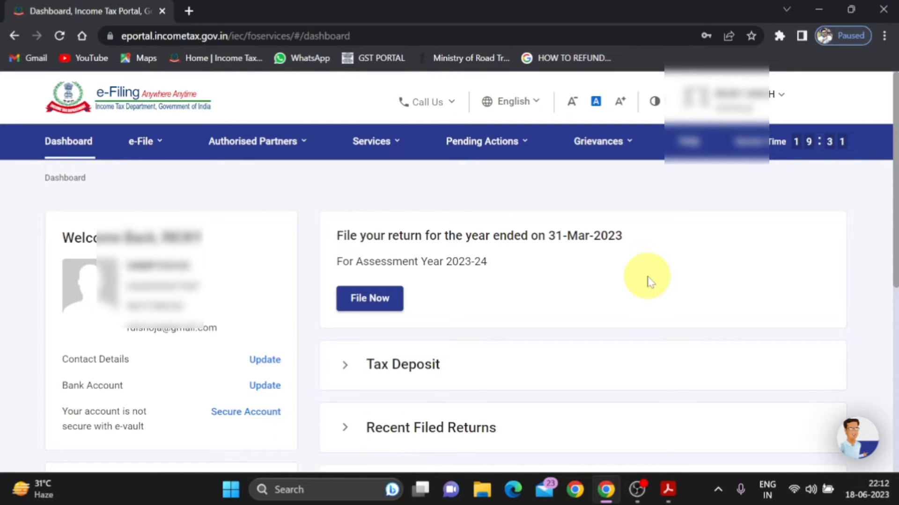
- Start filing the income tax return for assessment year 2023-24 (Current A.Y.) in Online mode
{"action": "left_click", "coordinate": [386, 304]}
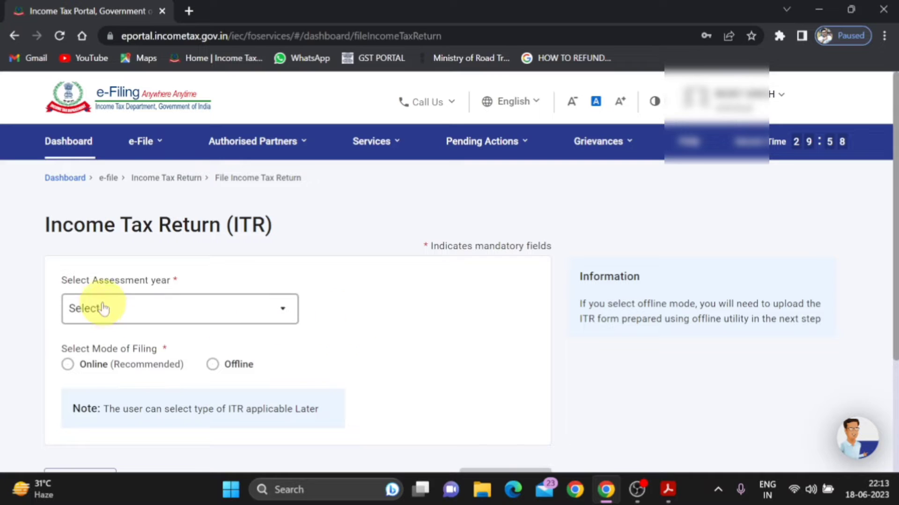
{"action": "left_click", "coordinate": [147, 307]}
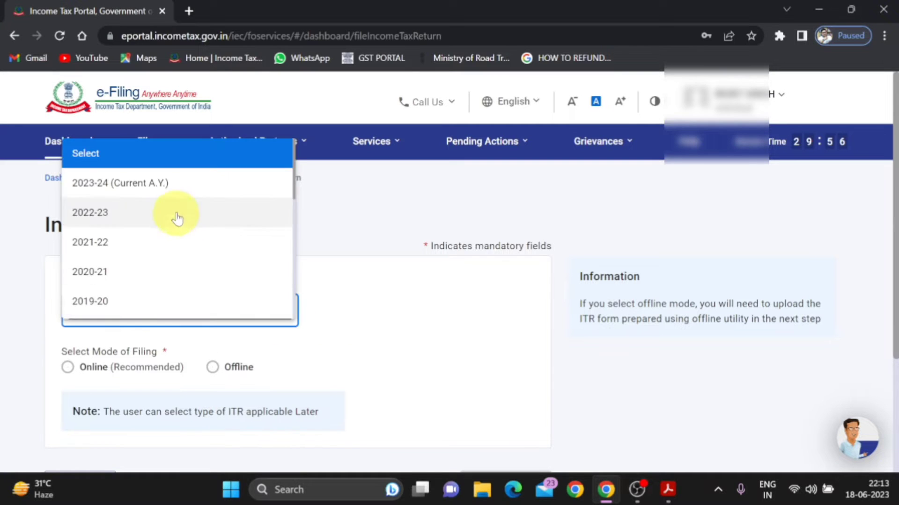
{"action": "left_click", "coordinate": [178, 192]}
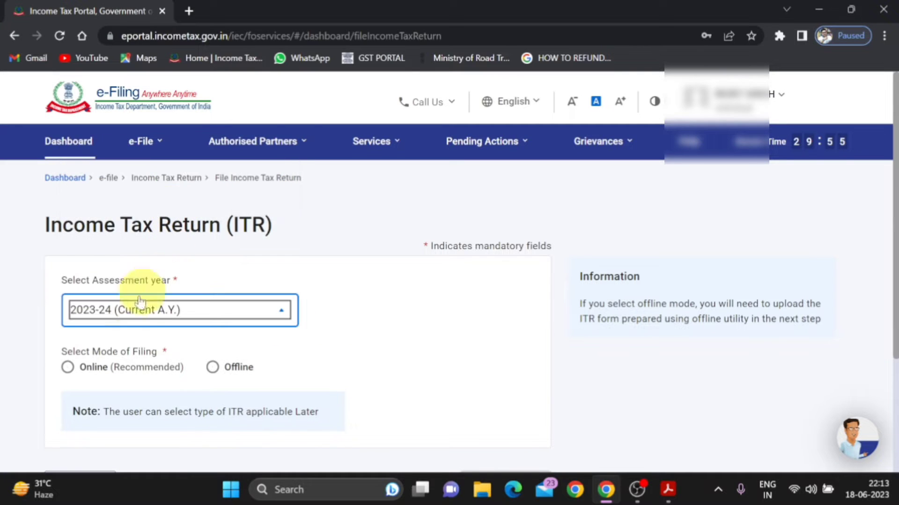
{"action": "left_click", "coordinate": [67, 368]}
{"action": "scroll", "coordinate": [407, 359], "scroll_direction": "down", "scroll_amount": 3}
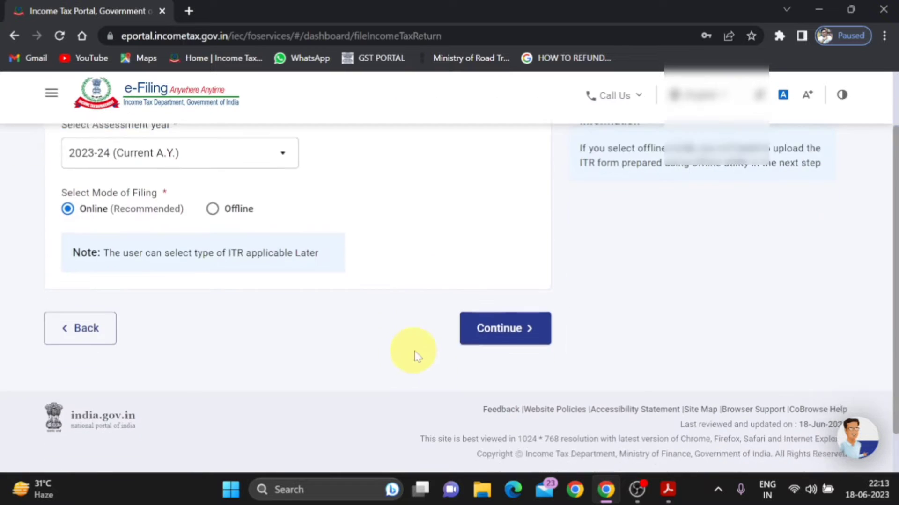
{"action": "left_click", "coordinate": [500, 355]}
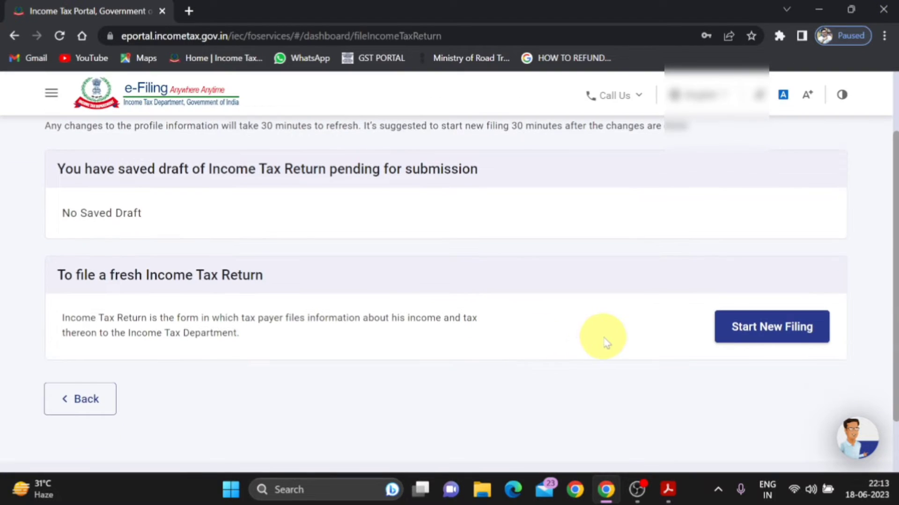
- Start a new filing with Individual status and proceed with form ITR-4
{"action": "left_click", "coordinate": [760, 335]}
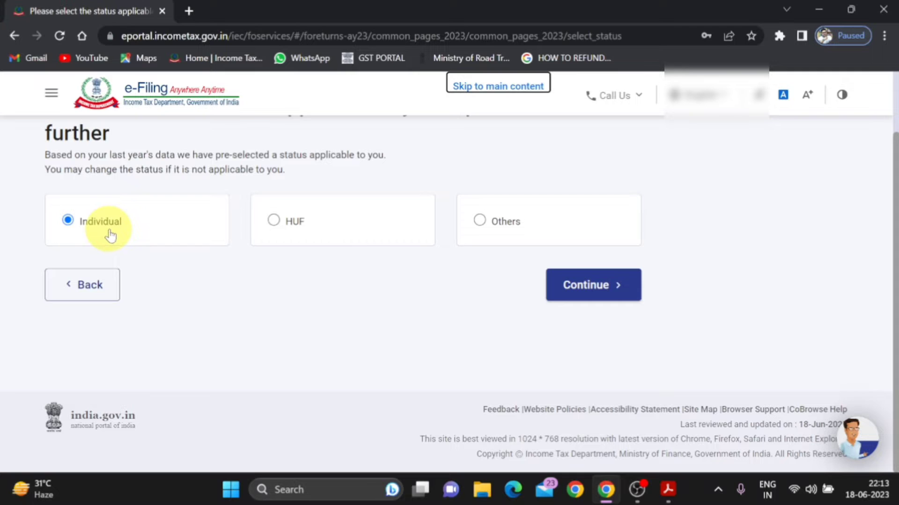
{"action": "left_click", "coordinate": [601, 293]}
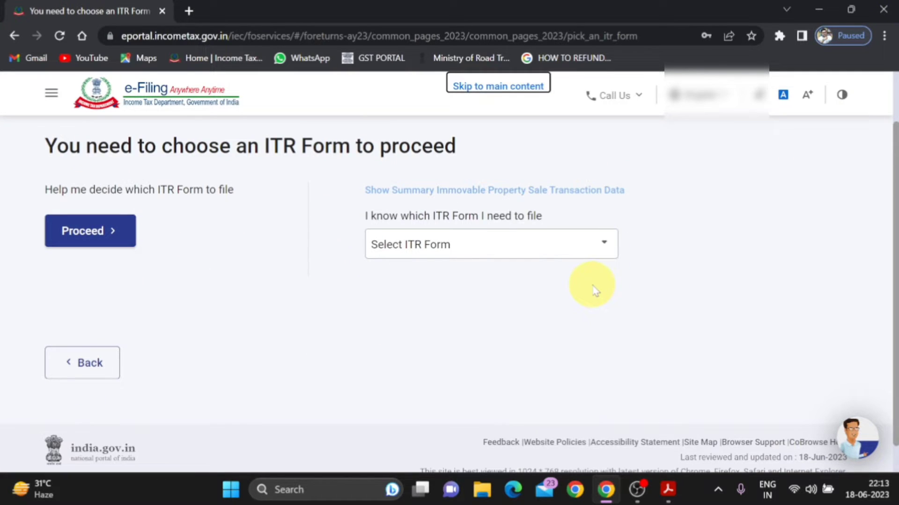
{"action": "left_click", "coordinate": [564, 248]}
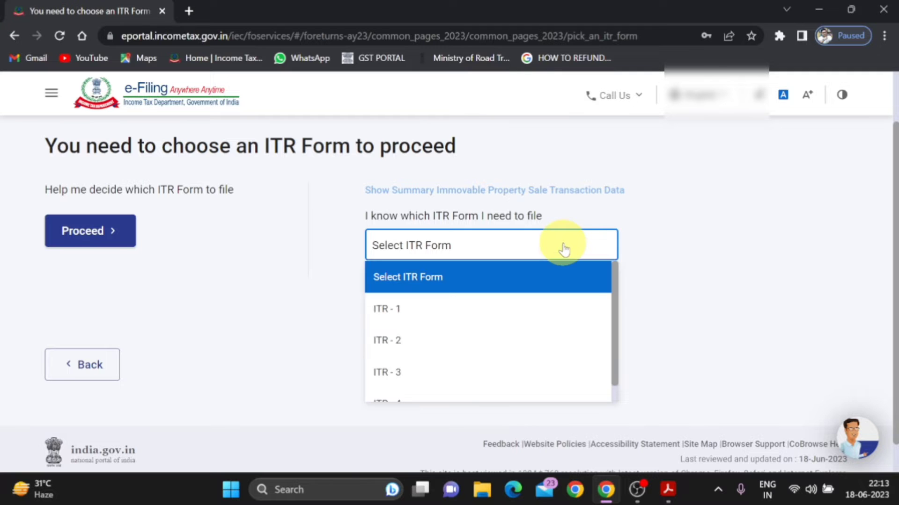
{"action": "left_click", "coordinate": [547, 373]}
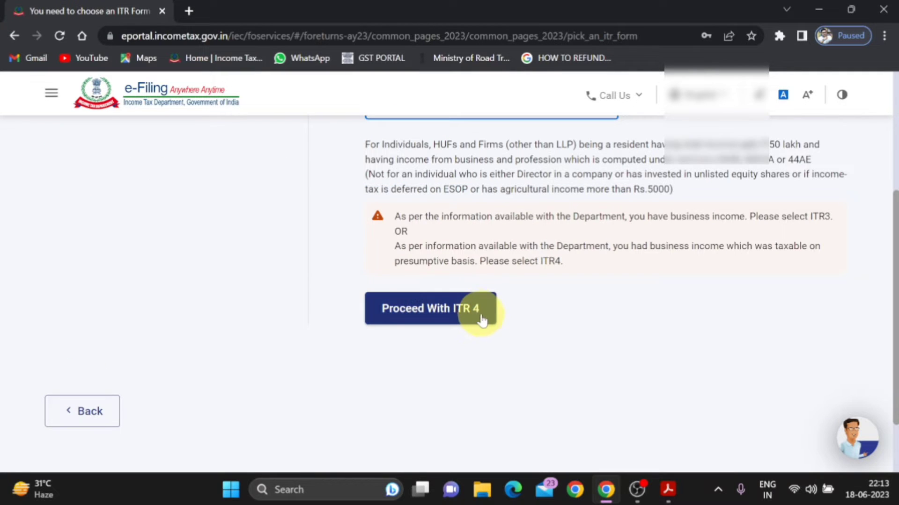
{"action": "left_click", "coordinate": [478, 317]}
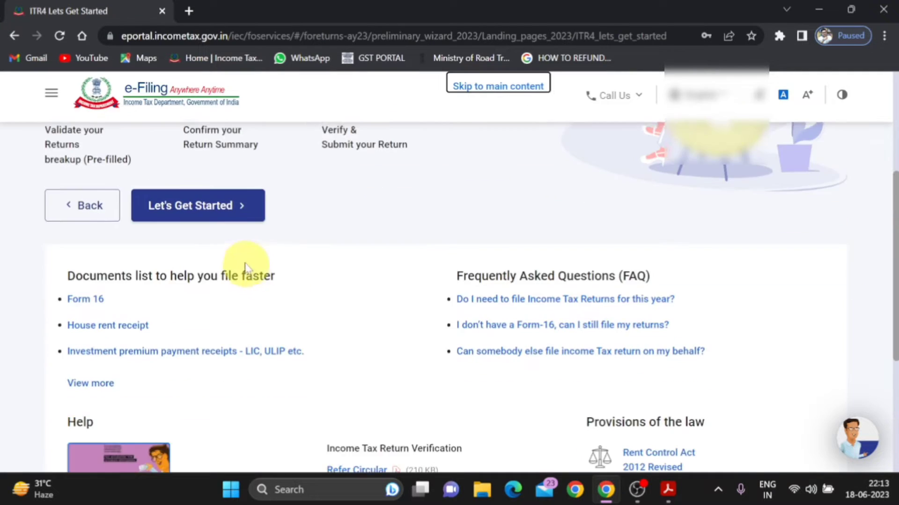
- Get started with the return and give "Taxable income is more than basic exemption limit" as the filing reason
{"action": "left_click", "coordinate": [238, 213]}
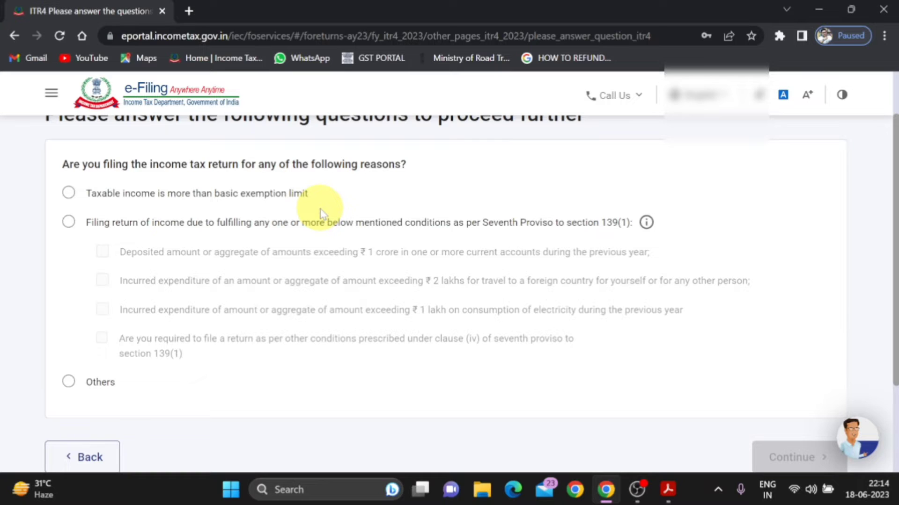
{"action": "left_click", "coordinate": [69, 193]}
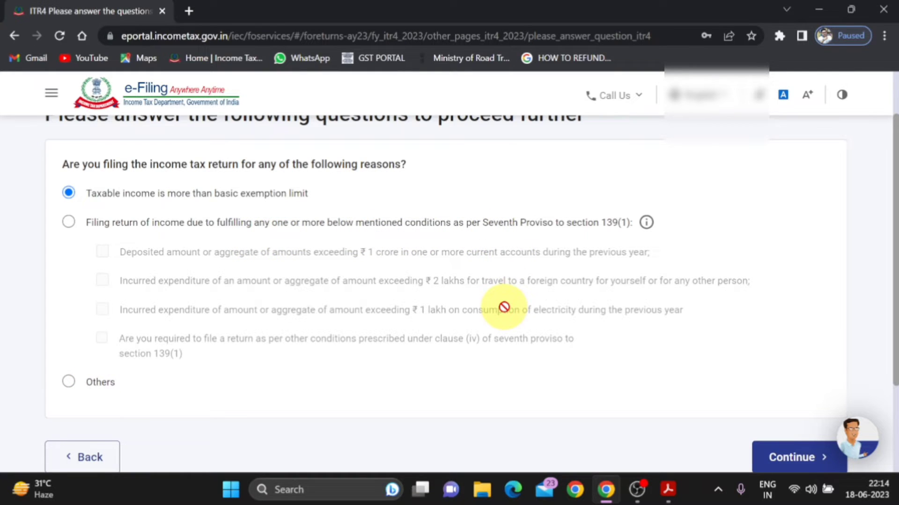
{"action": "scroll", "coordinate": [504, 307], "scroll_direction": "down", "scroll_amount": 2}
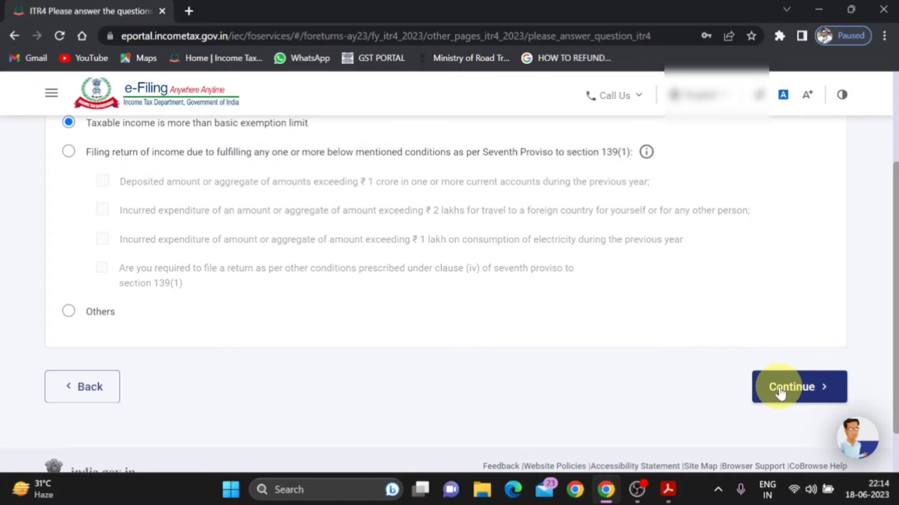
{"action": "left_click", "coordinate": [780, 391]}
{"action": "left_click", "coordinate": [449, 349]}
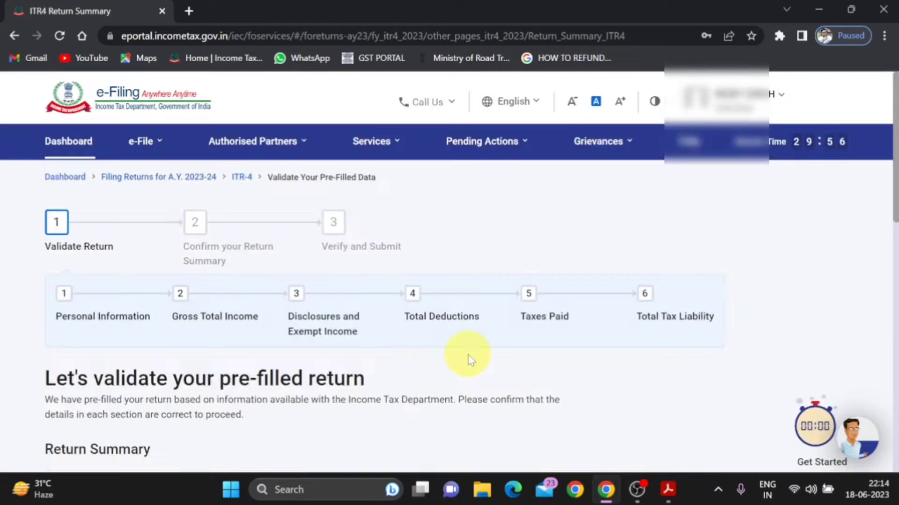
- In Personal Information, answer No to having opted for the new tax regime earlier and choose Not opting for the current assessment year
{"action": "scroll", "coordinate": [169, 228], "scroll_direction": "down", "scroll_amount": 5}
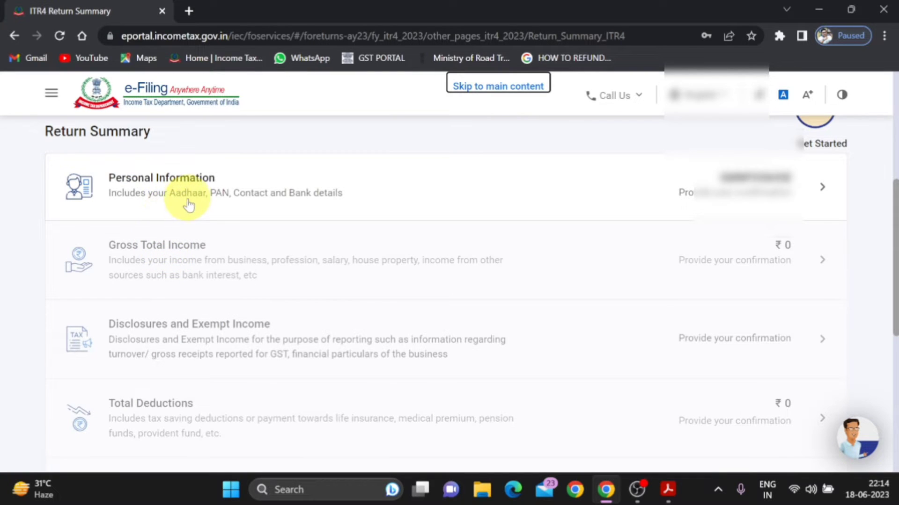
{"action": "left_click", "coordinate": [366, 191]}
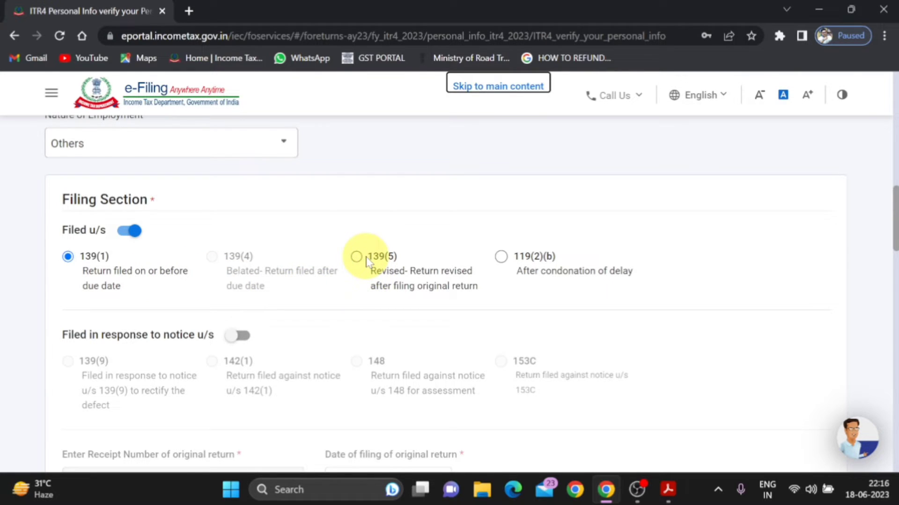
{"action": "scroll", "coordinate": [365, 261], "scroll_direction": "down", "scroll_amount": 2}
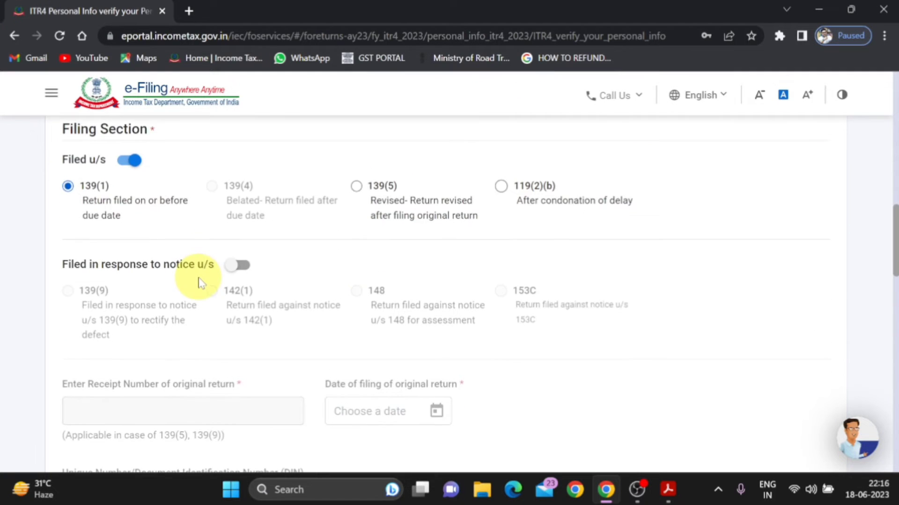
{"action": "scroll", "coordinate": [200, 281], "scroll_direction": "down", "scroll_amount": 3}
{"action": "scroll", "coordinate": [199, 278], "scroll_direction": "down", "scroll_amount": 6}
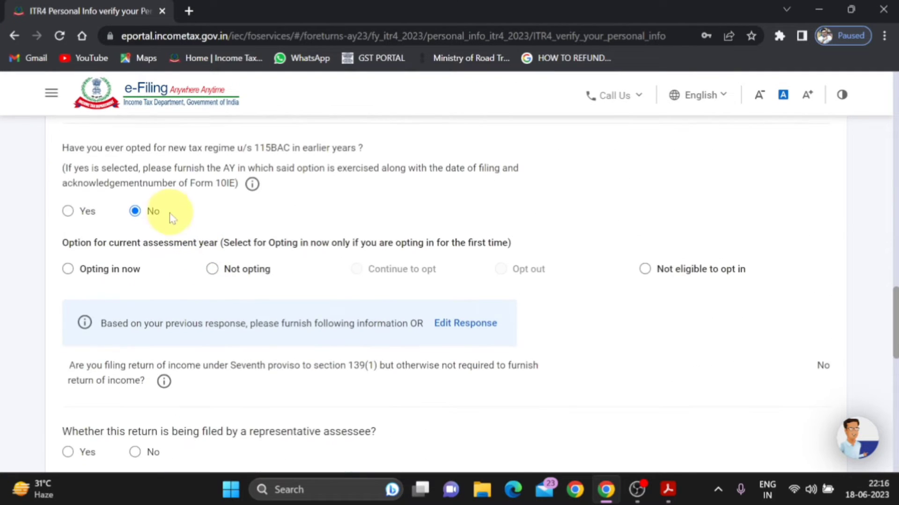
{"action": "left_click", "coordinate": [153, 215]}
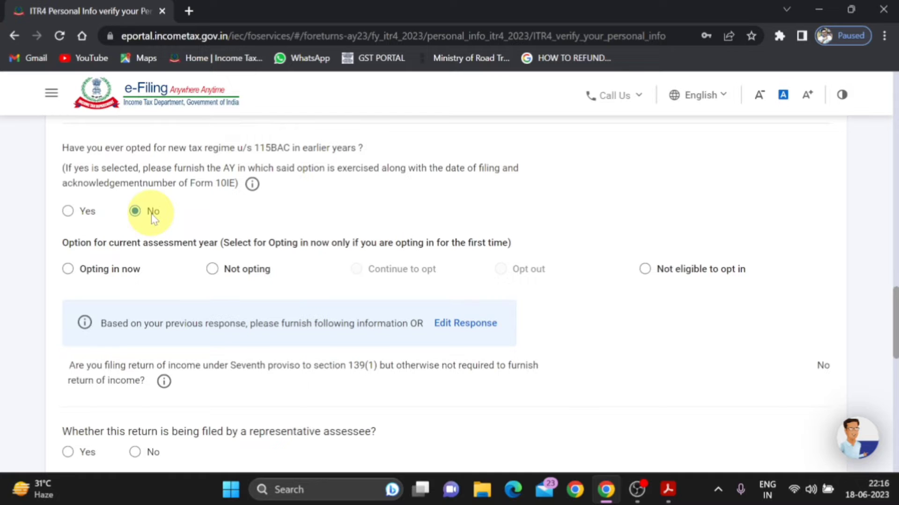
{"action": "left_click", "coordinate": [213, 270]}
- Declare that the return is not filed by a representative assessee and confirm the Personal Information section
{"action": "scroll", "coordinate": [213, 270], "scroll_direction": "down", "scroll_amount": 4}
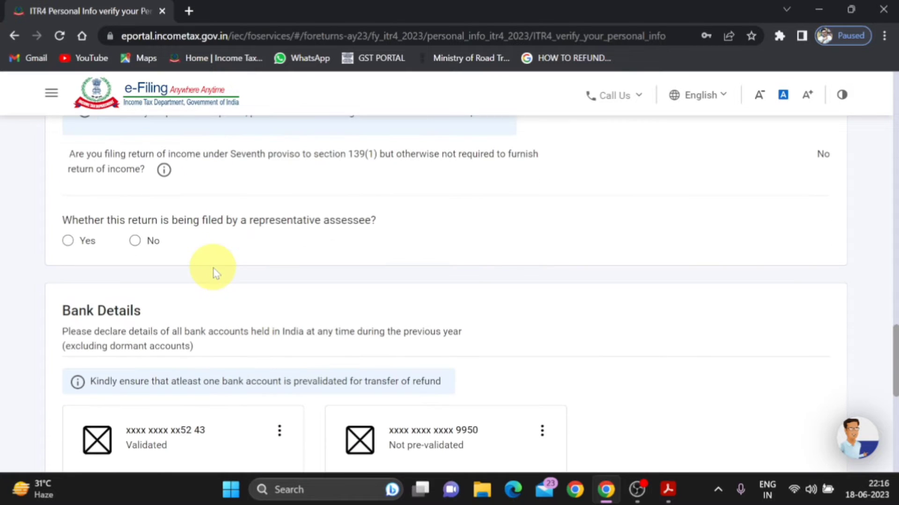
{"action": "left_click", "coordinate": [134, 242]}
{"action": "scroll", "coordinate": [352, 309], "scroll_direction": "down", "scroll_amount": 4}
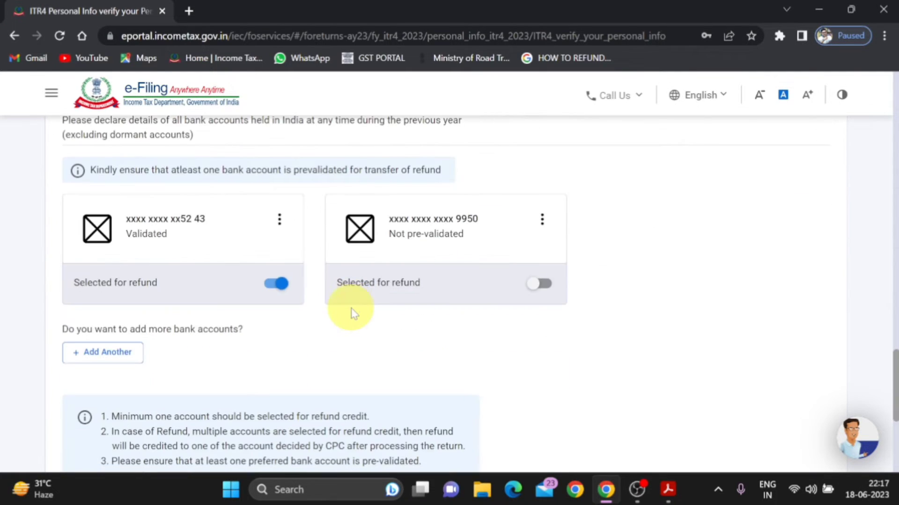
{"action": "scroll", "coordinate": [786, 352], "scroll_direction": "down", "scroll_amount": 4}
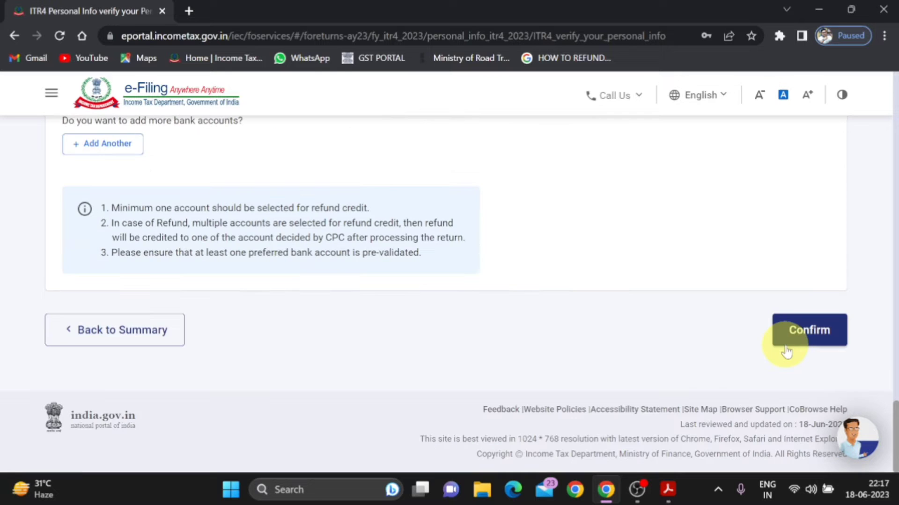
{"action": "left_click", "coordinate": [809, 338]}
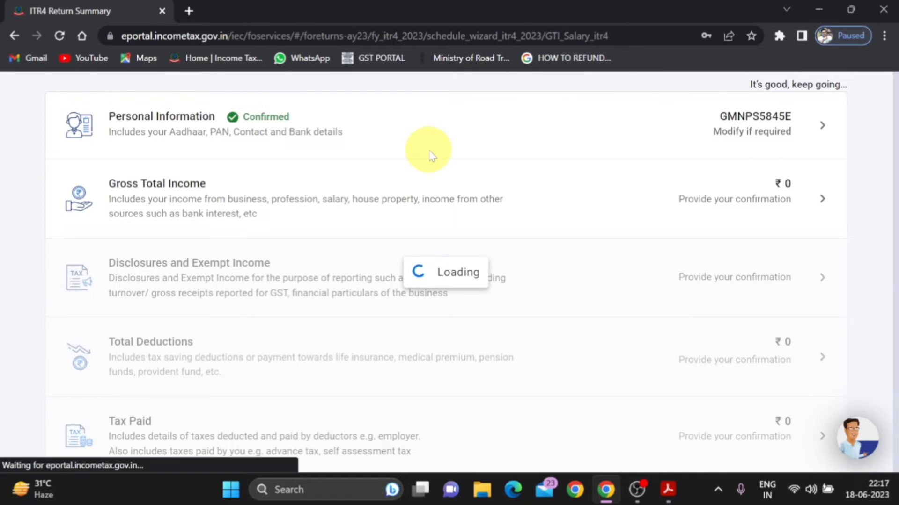
- Continue past the Gross Total Income questions without answering them and open Income from Salary for editing
{"action": "scroll", "coordinate": [488, 266], "scroll_direction": "down", "scroll_amount": 6}
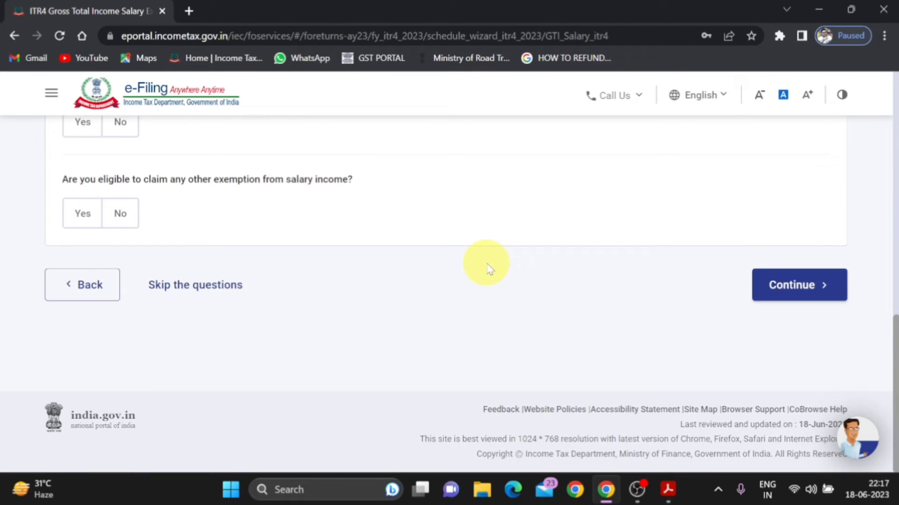
{"action": "left_click", "coordinate": [770, 292]}
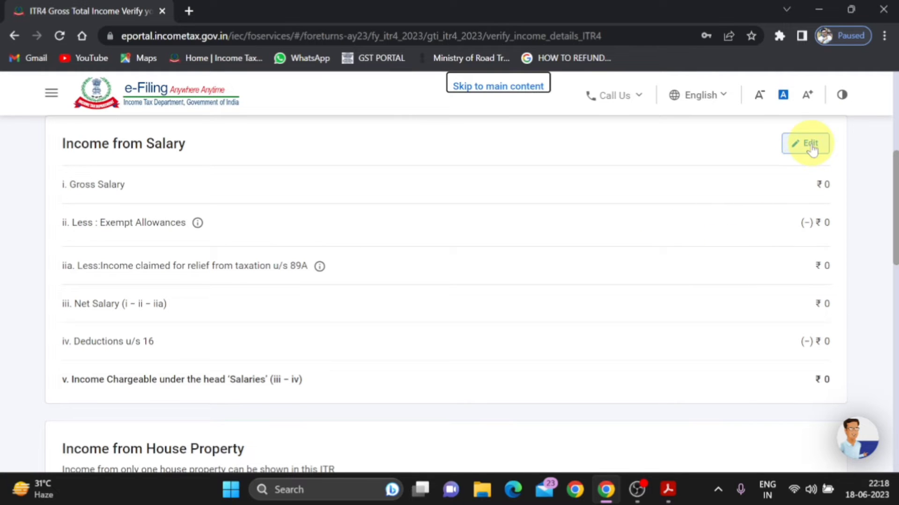
{"action": "left_click", "coordinate": [810, 146]}
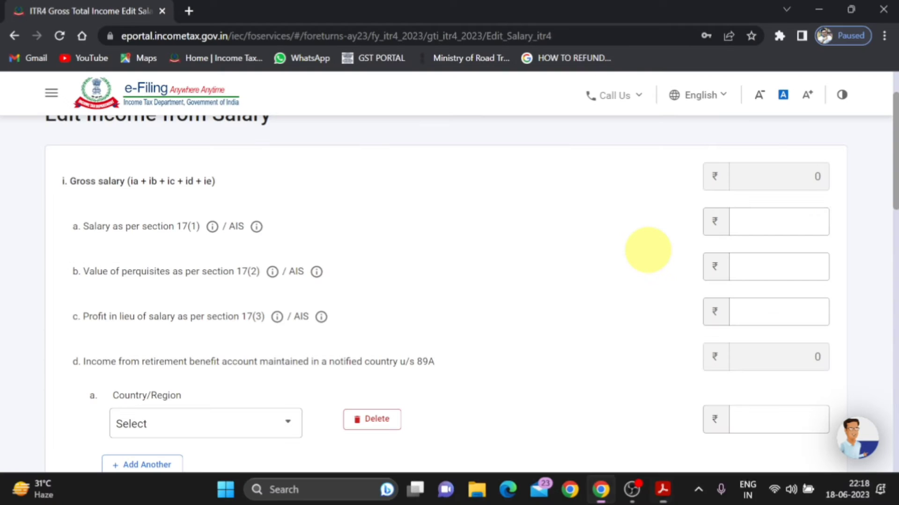
- Set the salary as per section 17(1) to 3,00,000 and save the salary income
{"action": "type", "text": "300000"}
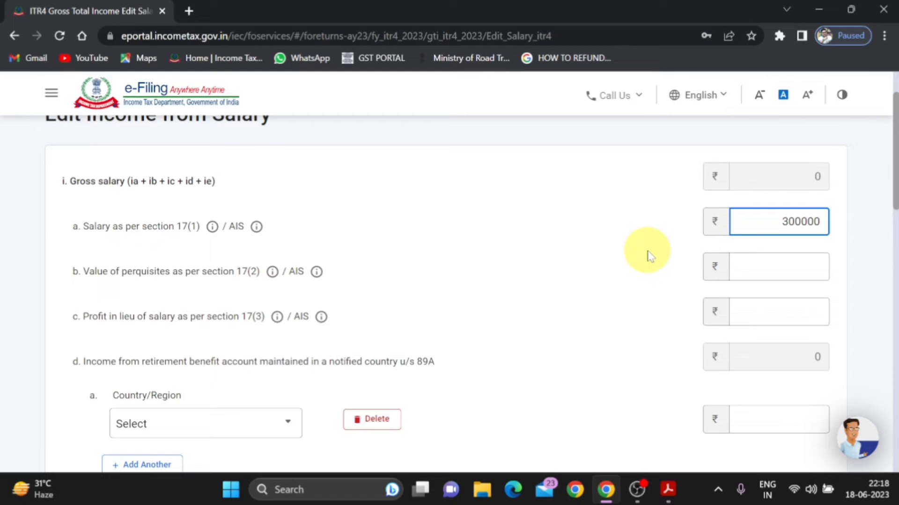
{"action": "left_click", "coordinate": [650, 256]}
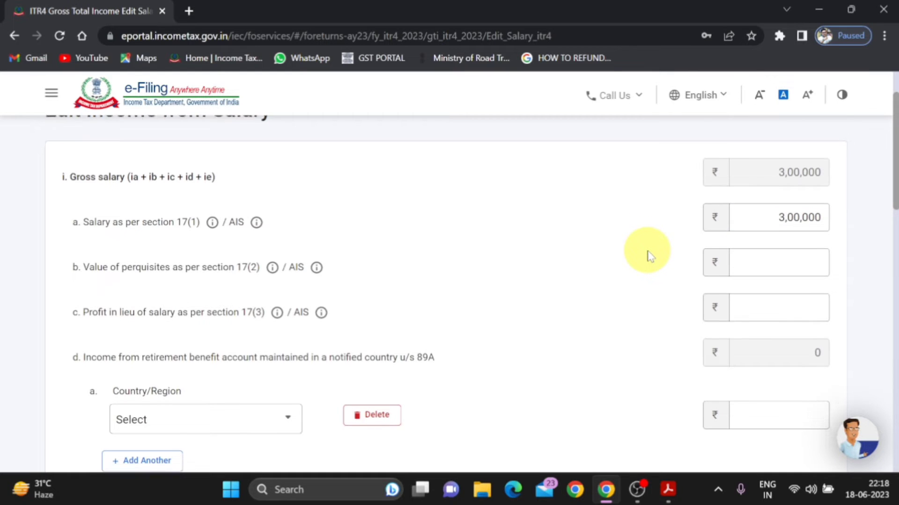
{"action": "scroll", "coordinate": [648, 253], "scroll_direction": "down", "scroll_amount": 4}
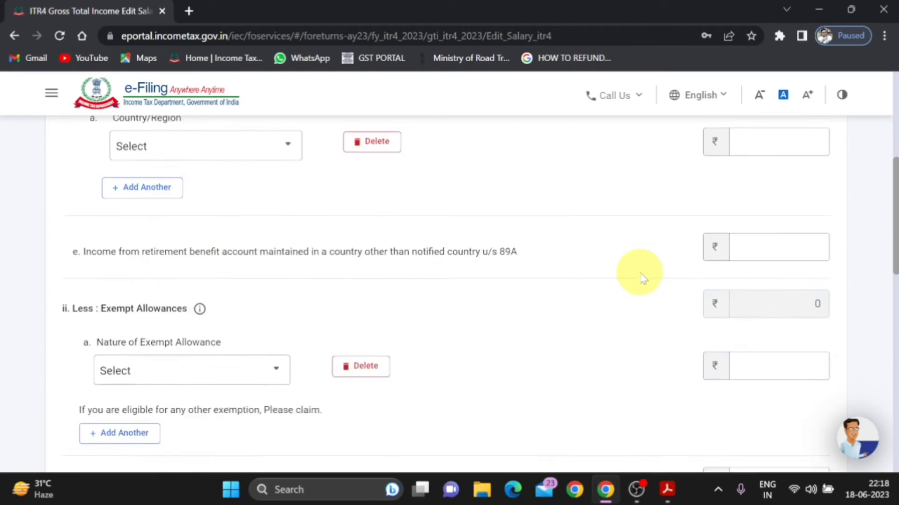
{"action": "scroll", "coordinate": [638, 271], "scroll_direction": "down", "scroll_amount": 7}
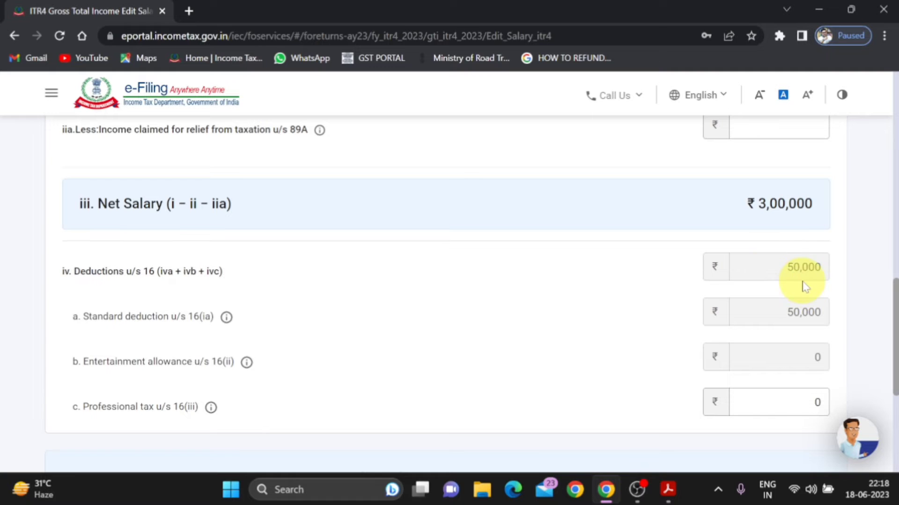
{"action": "scroll", "coordinate": [803, 286], "scroll_direction": "down", "scroll_amount": 5}
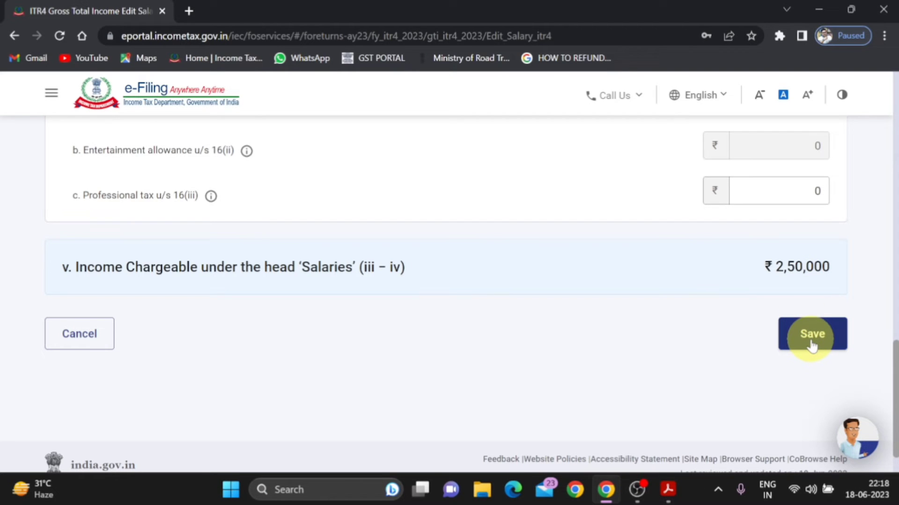
{"action": "left_click", "coordinate": [812, 334]}
- Add details under Income from Business or Profession, choose Profession and enter AHUJA CLINIC as the name of business
{"action": "scroll", "coordinate": [812, 344], "scroll_direction": "down", "scroll_amount": 5}
{"action": "scroll", "coordinate": [811, 344], "scroll_direction": "down", "scroll_amount": 3}
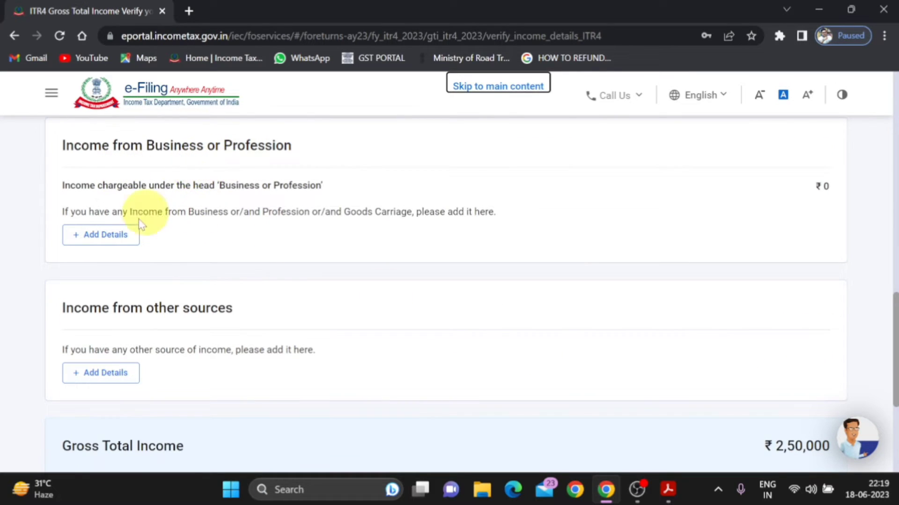
{"action": "left_click", "coordinate": [120, 237]}
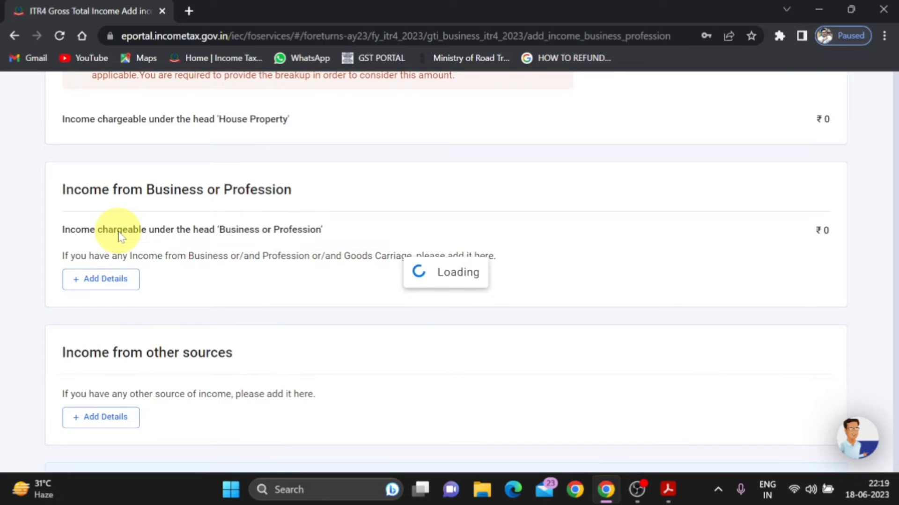
{"action": "left_click", "coordinate": [161, 179]}
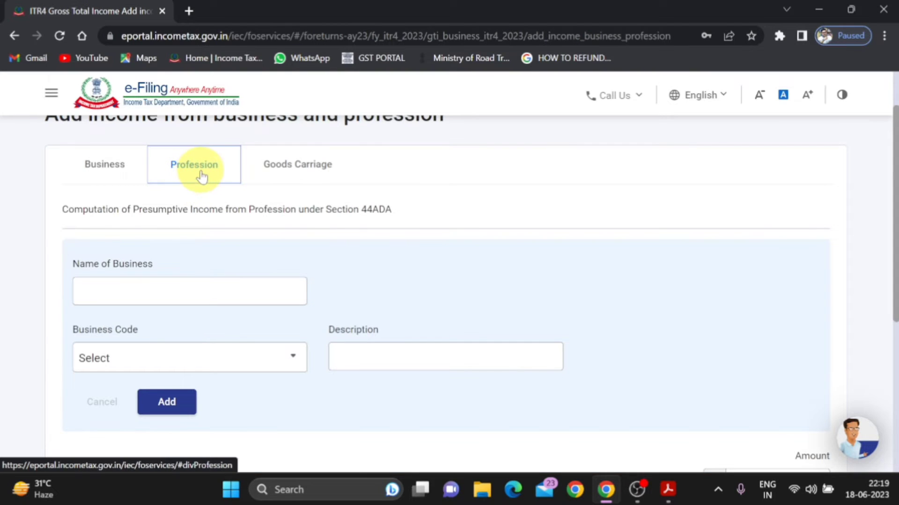
{"action": "left_click", "coordinate": [197, 290]}
{"action": "left_click", "coordinate": [195, 291]}
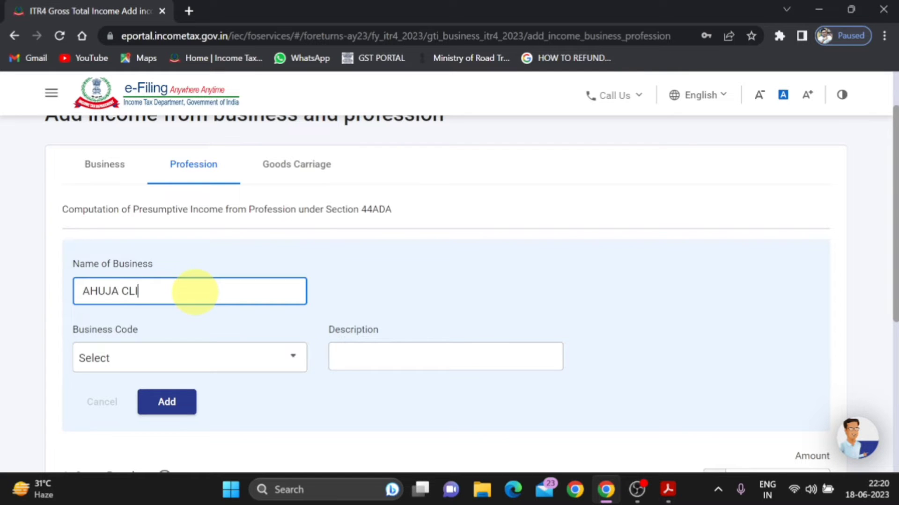
{"action": "type", "text": "NIC"}
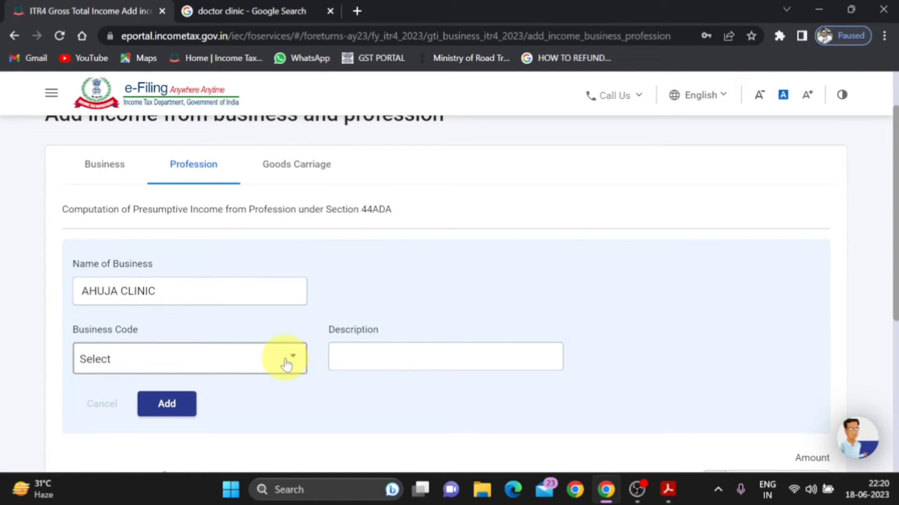
- Choose business code 18010-Medical clinics and add the business entry
{"action": "left_click", "coordinate": [287, 364]}
{"action": "scroll", "coordinate": [245, 284], "scroll_direction": "down", "scroll_amount": 10}
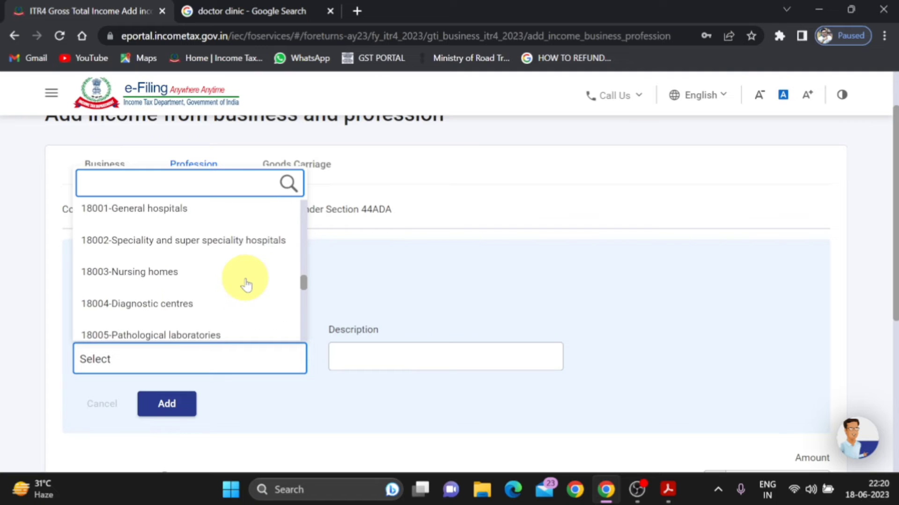
{"action": "scroll", "coordinate": [246, 284], "scroll_direction": "down", "scroll_amount": 6}
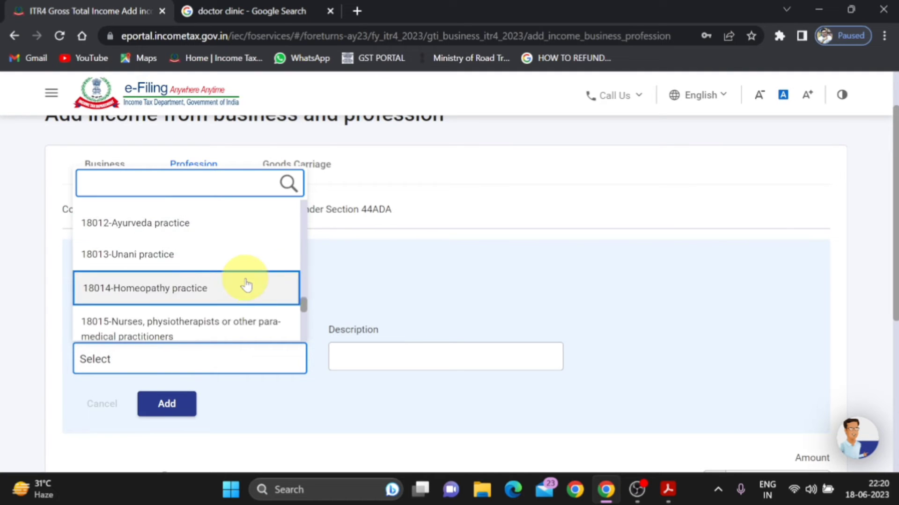
{"action": "scroll", "coordinate": [245, 284], "scroll_direction": "down", "scroll_amount": 2}
{"action": "scroll", "coordinate": [246, 267], "scroll_direction": "up", "scroll_amount": 8}
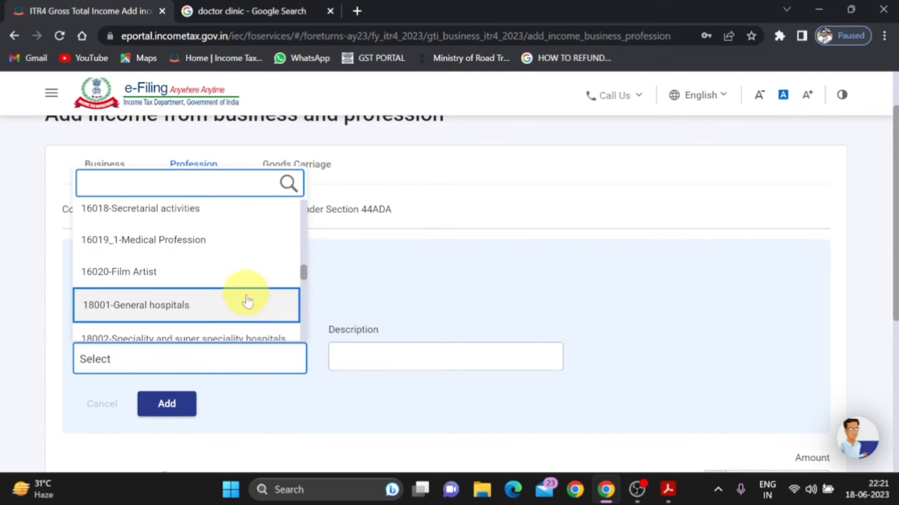
{"action": "scroll", "coordinate": [247, 303], "scroll_direction": "down", "scroll_amount": 2}
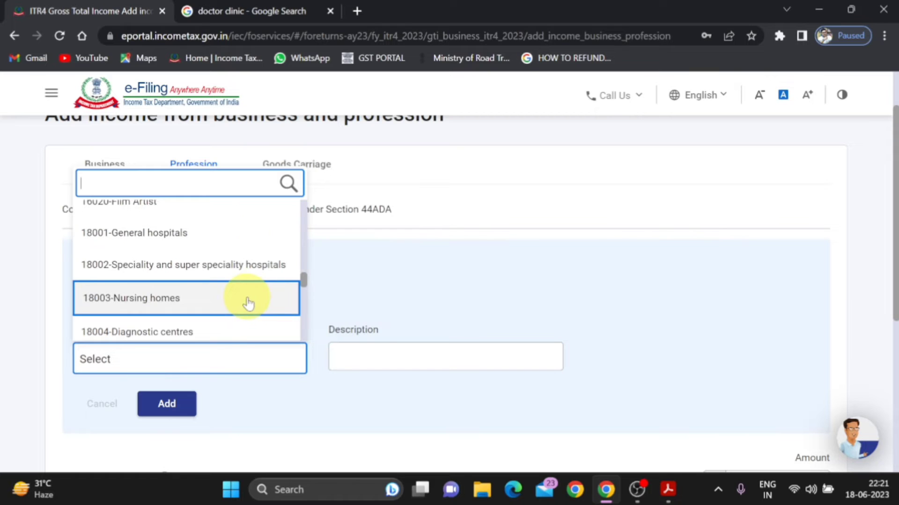
{"action": "scroll", "coordinate": [247, 302], "scroll_direction": "down", "scroll_amount": 2}
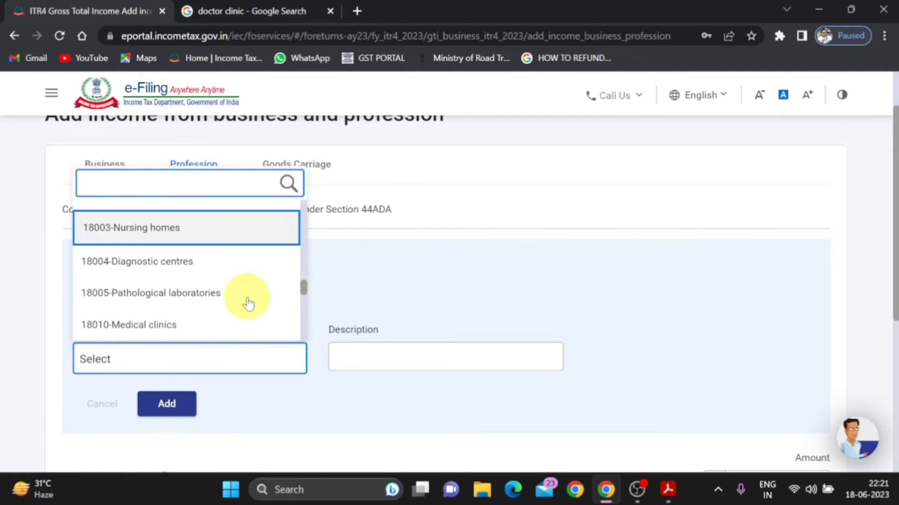
{"action": "left_click", "coordinate": [250, 328]}
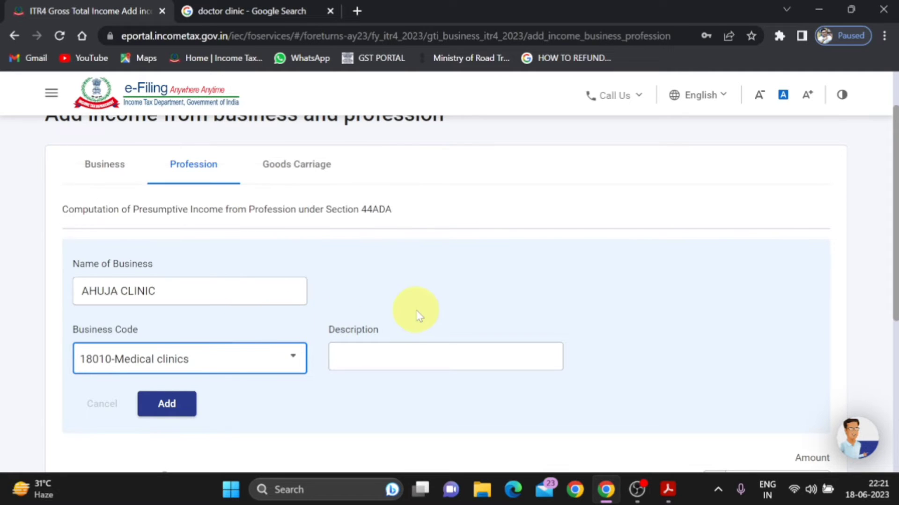
{"action": "scroll", "coordinate": [381, 331], "scroll_direction": "down", "scroll_amount": 1}
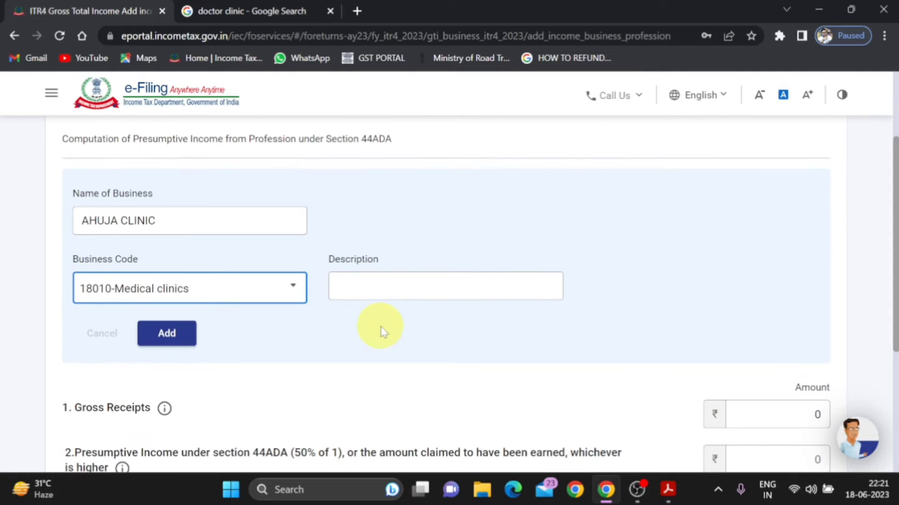
{"action": "left_click", "coordinate": [181, 336]}
- Set the profession's gross receipts to 7,00,000 and presumptive income under section 44ADA to 3,50,000, and add this income
{"action": "left_click", "coordinate": [762, 386]}
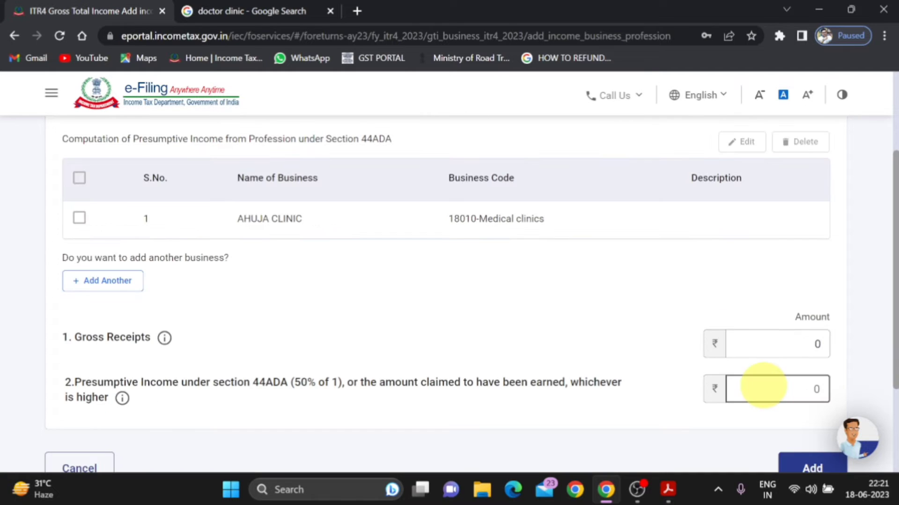
{"action": "left_click", "coordinate": [777, 345]}
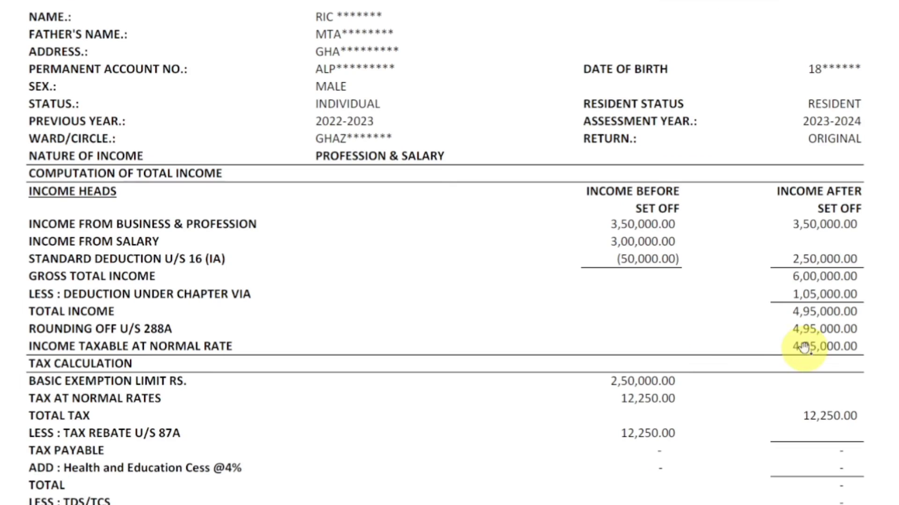
{"action": "scroll", "coordinate": [681, 346], "scroll_direction": "down", "scroll_amount": 8}
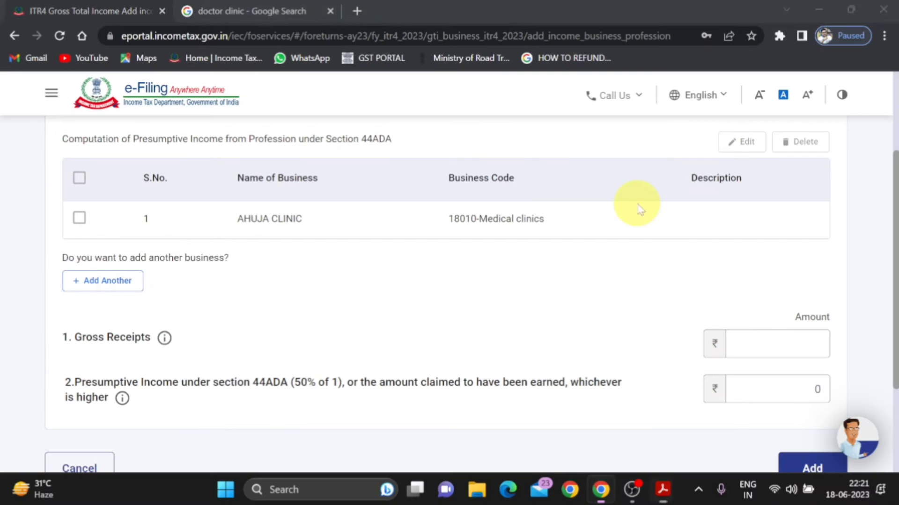
{"action": "key", "text": "alt+Tab"}
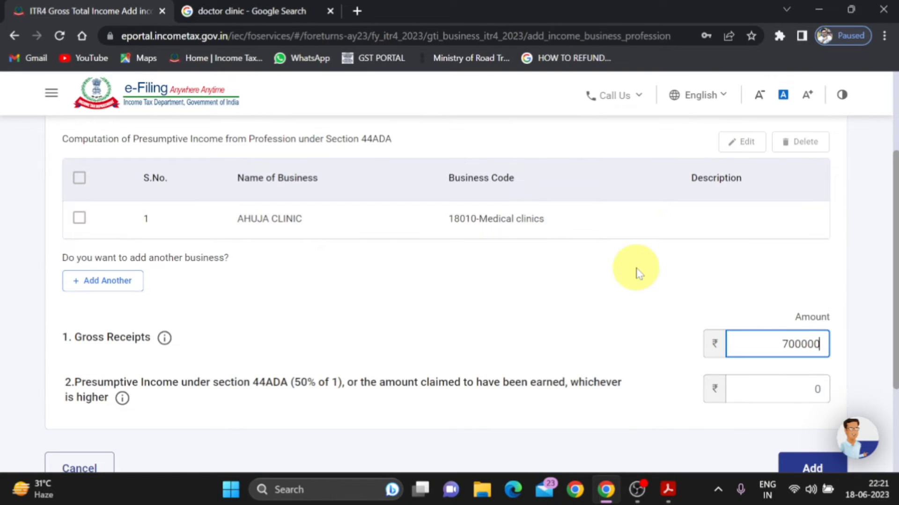
{"action": "key", "text": "Tab"}
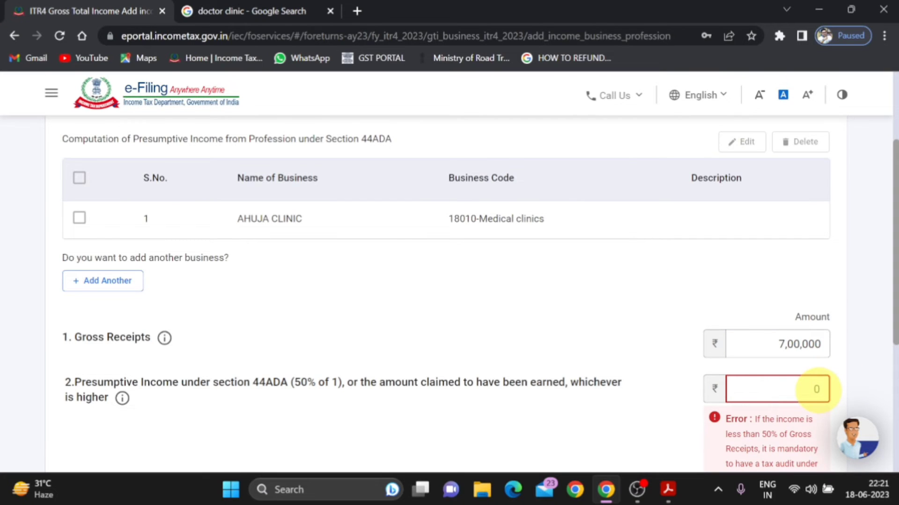
{"action": "type", "text": "350000"}
{"action": "left_click", "coordinate": [611, 275]}
{"action": "scroll", "coordinate": [611, 274], "scroll_direction": "down", "scroll_amount": 3}
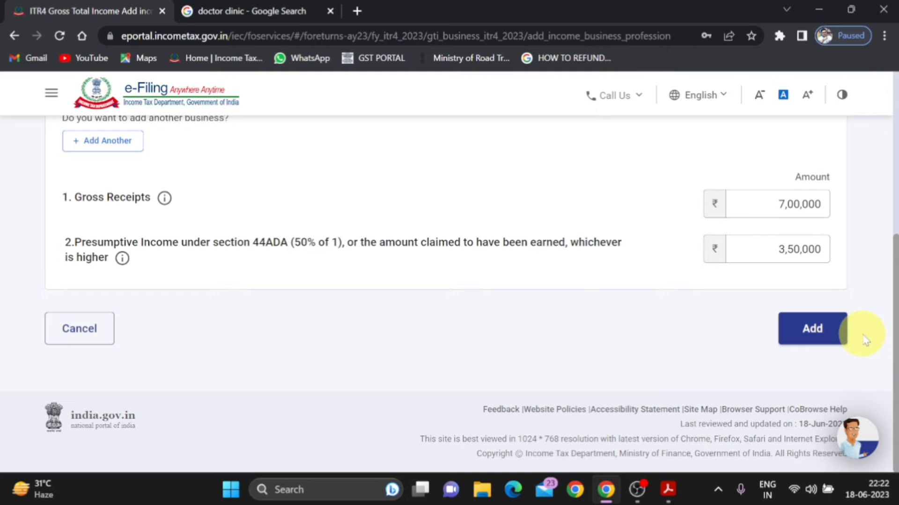
{"action": "left_click", "coordinate": [812, 330]}
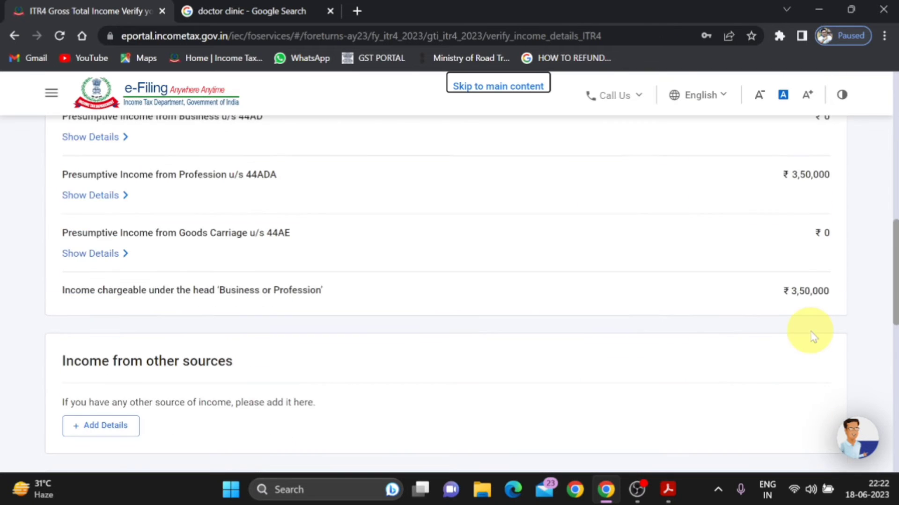
- Confirm the Gross Total Income section and open Disclosures and Exempt Income
{"action": "scroll", "coordinate": [812, 333], "scroll_direction": "down", "scroll_amount": 6}
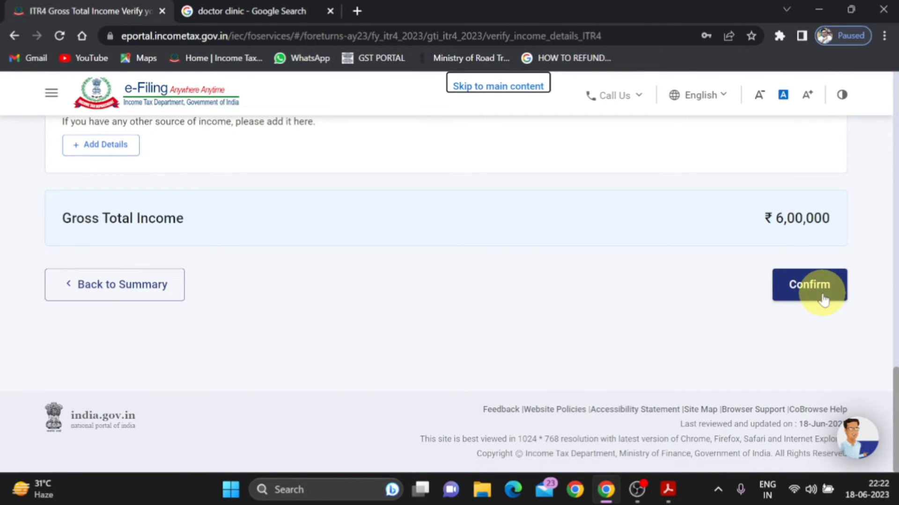
{"action": "left_click", "coordinate": [824, 299]}
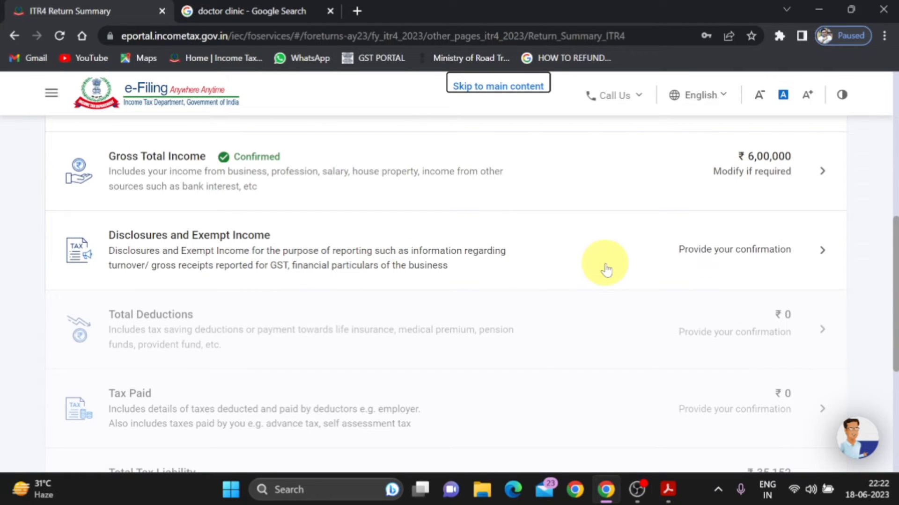
{"action": "left_click", "coordinate": [627, 268]}
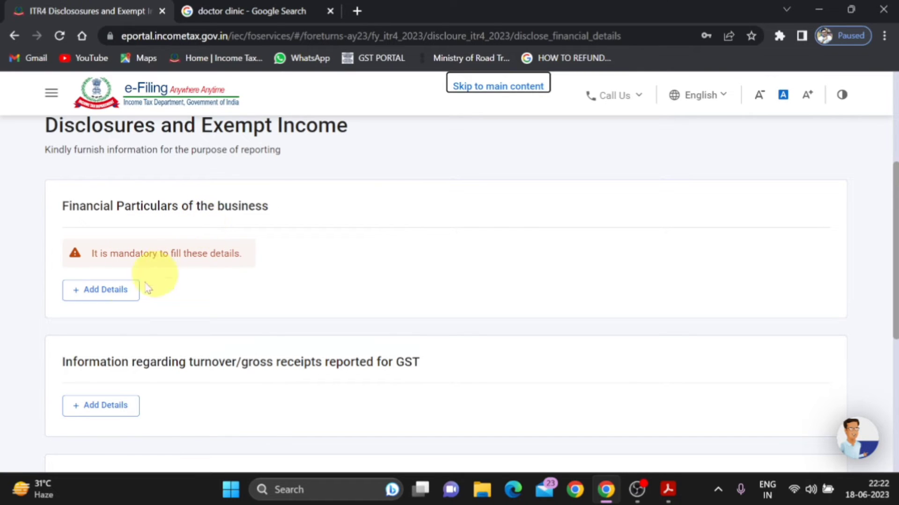
- Start adding the Financial Particulars of the business and set Partners/Members own capital to 10,000
{"action": "left_click", "coordinate": [109, 290]}
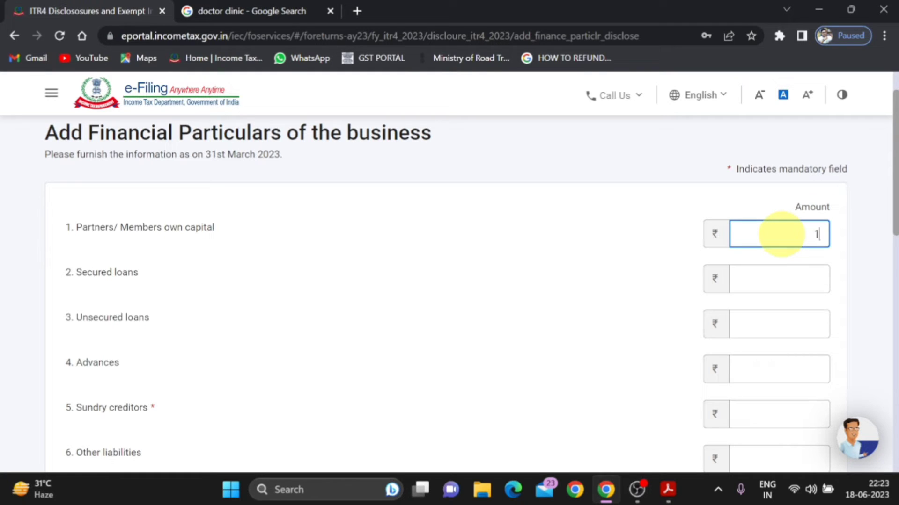
{"action": "left_click", "coordinate": [621, 284]}
{"action": "scroll", "coordinate": [622, 284], "scroll_direction": "down", "scroll_amount": 2}
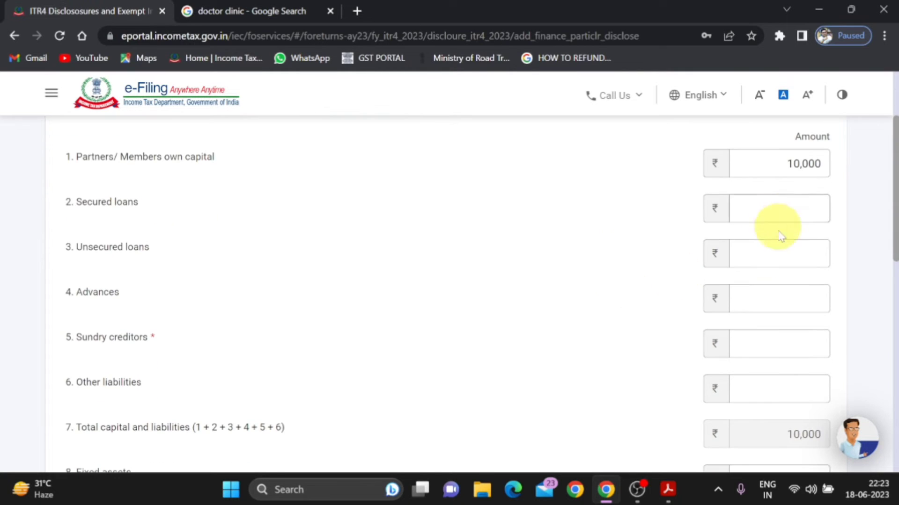
- Set Sundry creditors, Inventories and Sundry debtors to 0 in the financial particulars
{"action": "left_click", "coordinate": [744, 343]}
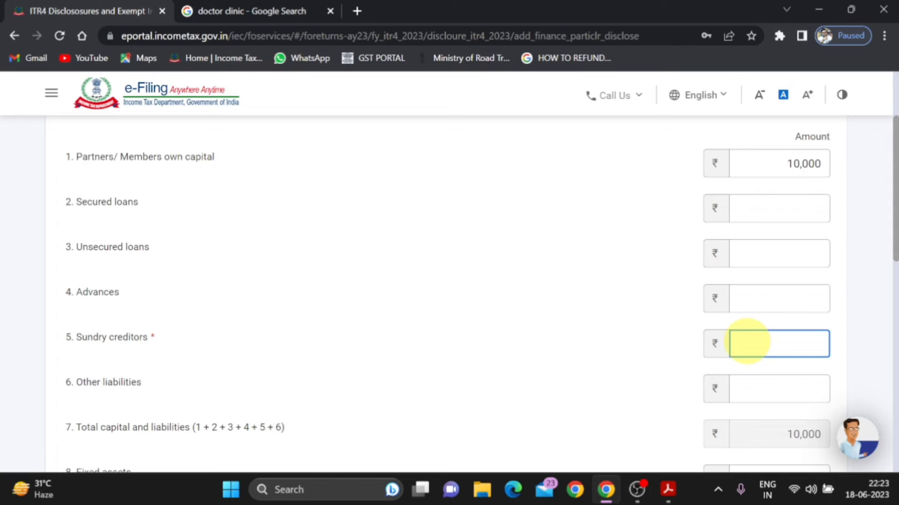
{"action": "type", "text": "0"}
{"action": "scroll", "coordinate": [748, 342], "scroll_direction": "down", "scroll_amount": 5}
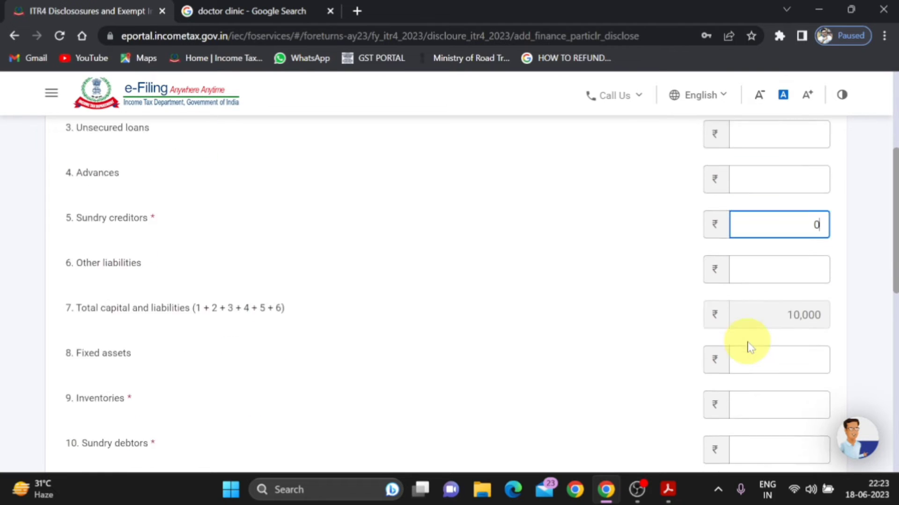
{"action": "left_click", "coordinate": [777, 312]}
{"action": "type", "text": "0"}
{"action": "left_click", "coordinate": [781, 354]}
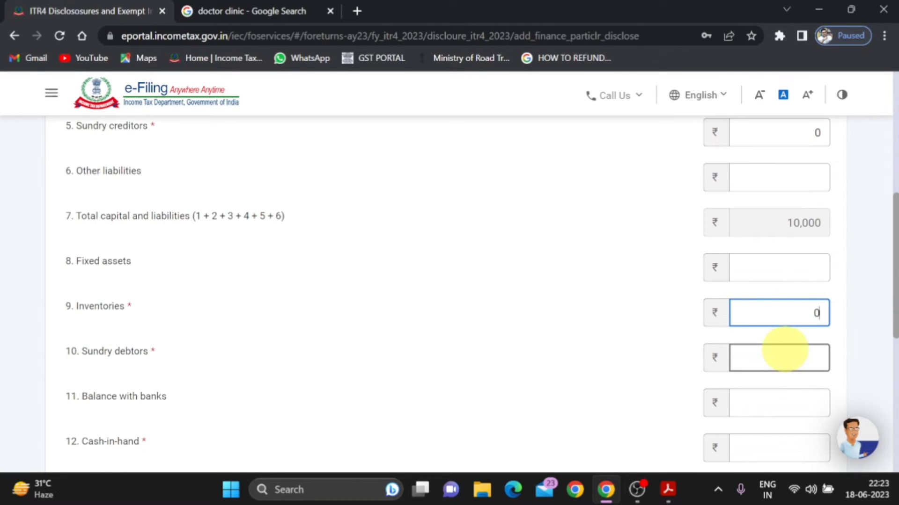
{"action": "type", "text": "0"}
{"action": "scroll", "coordinate": [784, 349], "scroll_direction": "down", "scroll_amount": 2}
- Set Balance with banks to 5,445 and Cash-in-hand to 10,000
{"action": "left_click", "coordinate": [784, 345]}
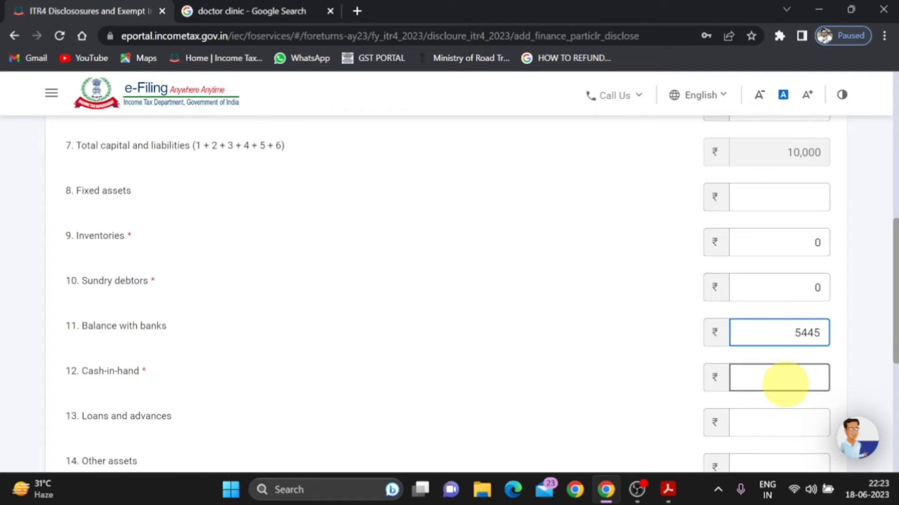
{"action": "left_click", "coordinate": [785, 384]}
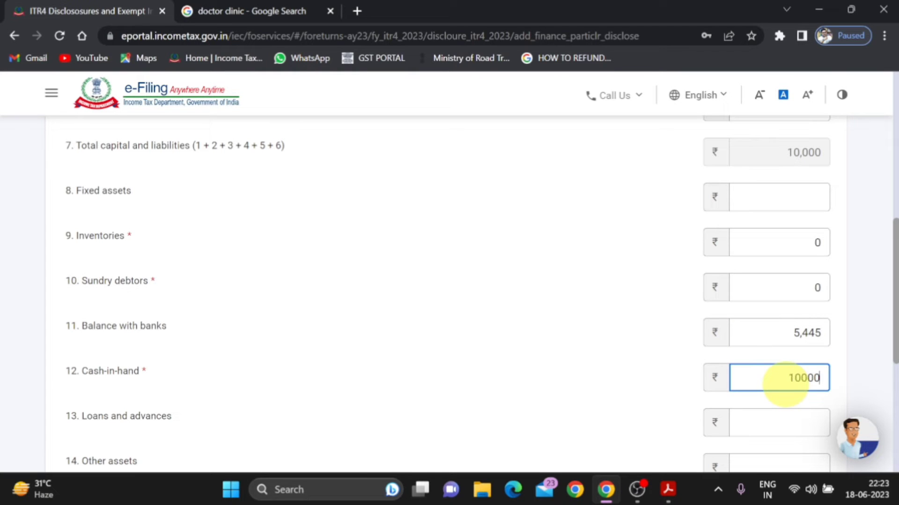
{"action": "left_click", "coordinate": [678, 353]}
- Set Partners/Members own capital to 15,445 to match the total assets
{"action": "scroll", "coordinate": [678, 353], "scroll_direction": "down", "scroll_amount": 4}
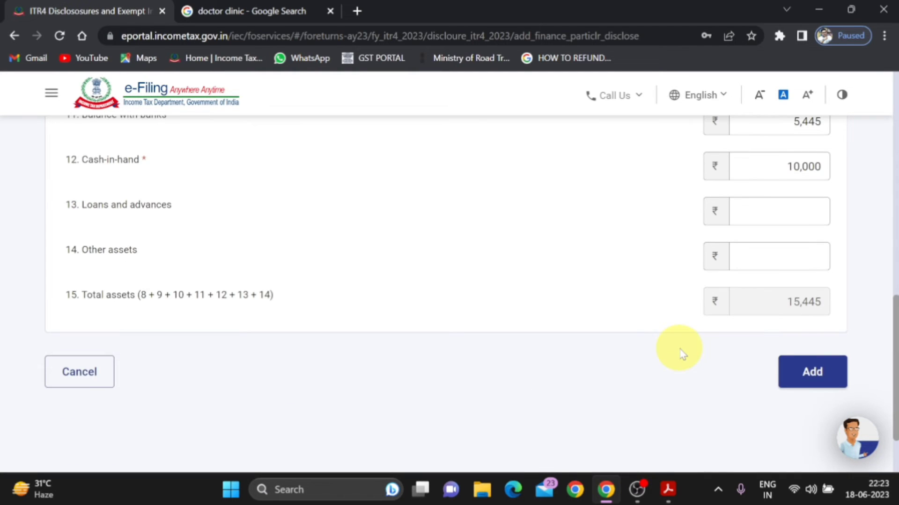
{"action": "left_click", "coordinate": [782, 367]}
{"action": "double_click", "coordinate": [769, 332]}
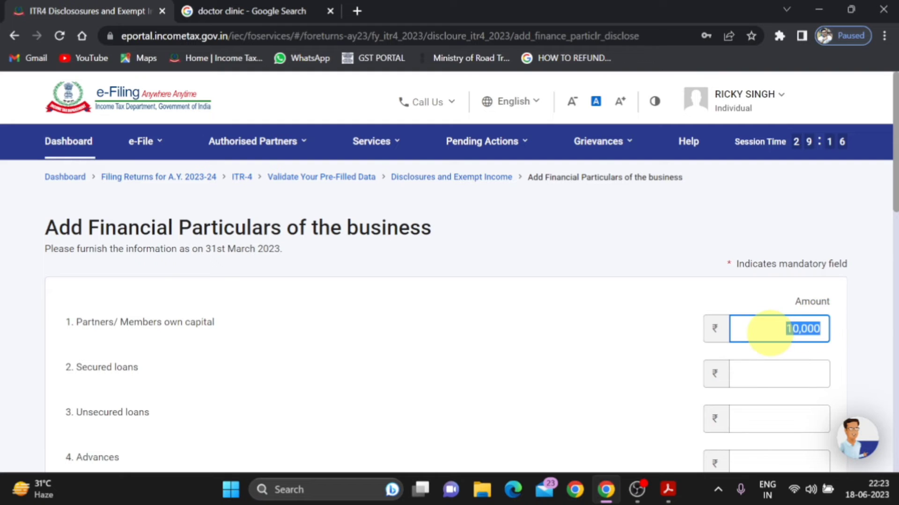
{"action": "type", "text": "15445"}
{"action": "left_click", "coordinate": [711, 249]}
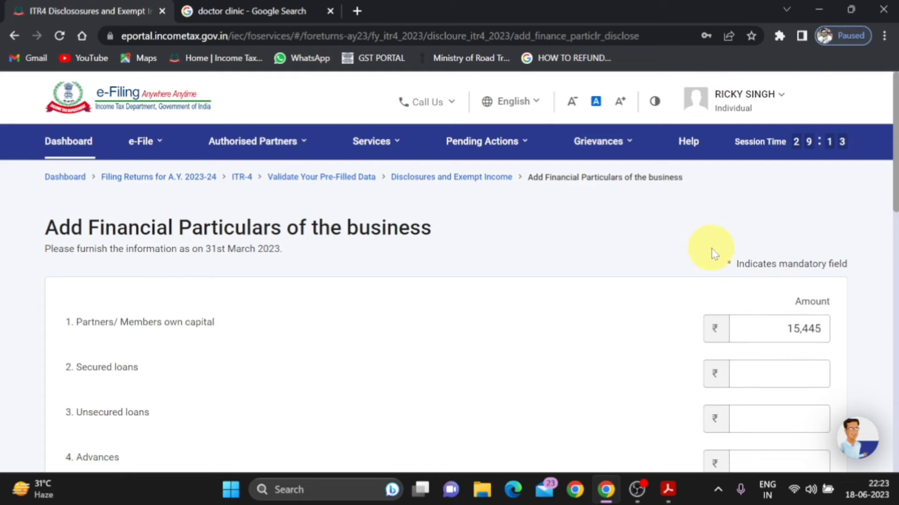
- Add the financial particulars and confirm the Disclosures and Exempt Income section
{"action": "scroll", "coordinate": [712, 249], "scroll_direction": "down", "scroll_amount": 8}
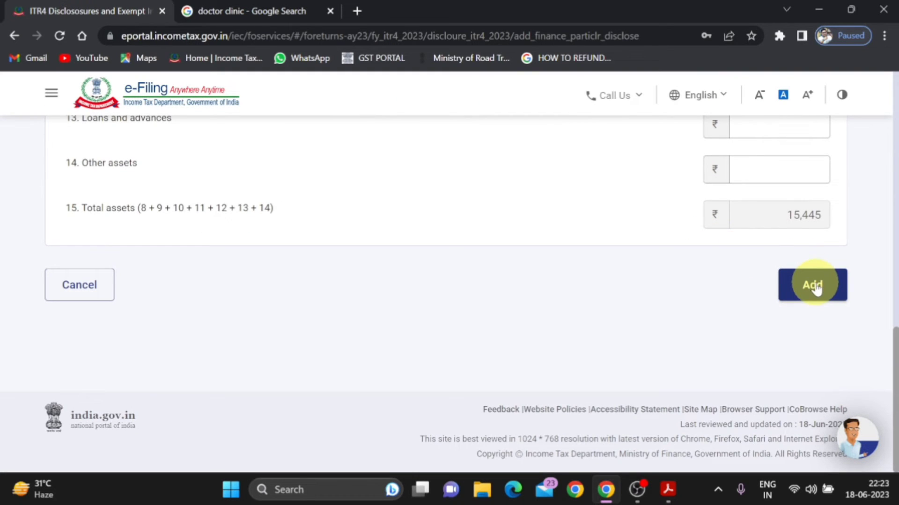
{"action": "left_click", "coordinate": [814, 286]}
{"action": "scroll", "coordinate": [814, 286], "scroll_direction": "down", "scroll_amount": 3}
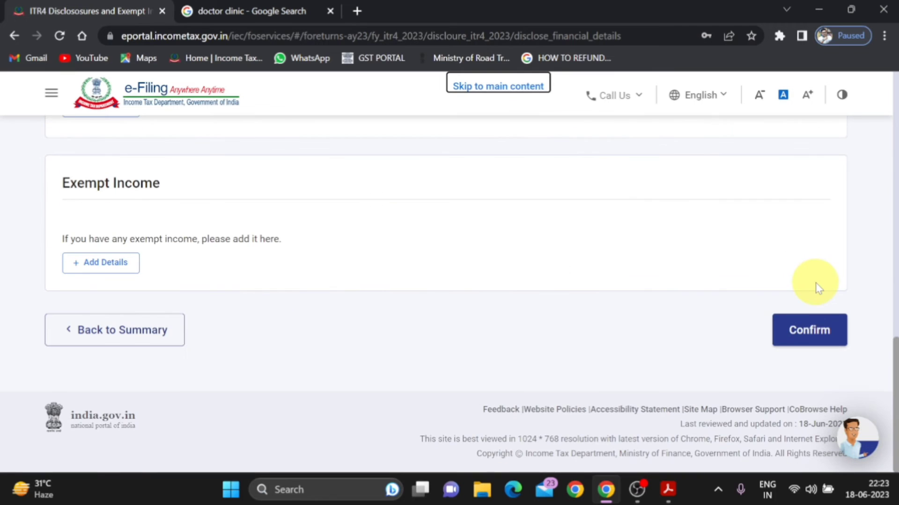
{"action": "left_click", "coordinate": [818, 330]}
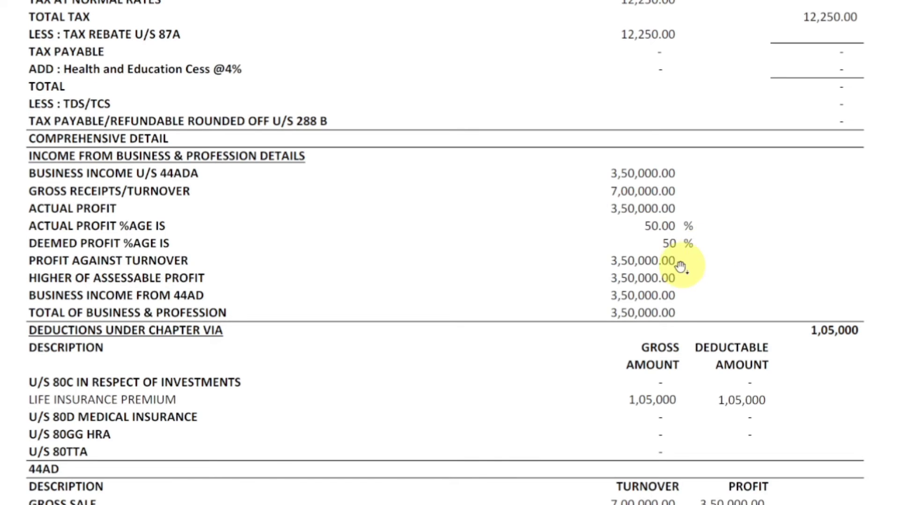
- Answer Yes to the Section 80C deduction question, set its amount to 1,05,000 and continue to the deductions verification
{"action": "scroll", "coordinate": [679, 266], "scroll_direction": "down", "scroll_amount": 3}
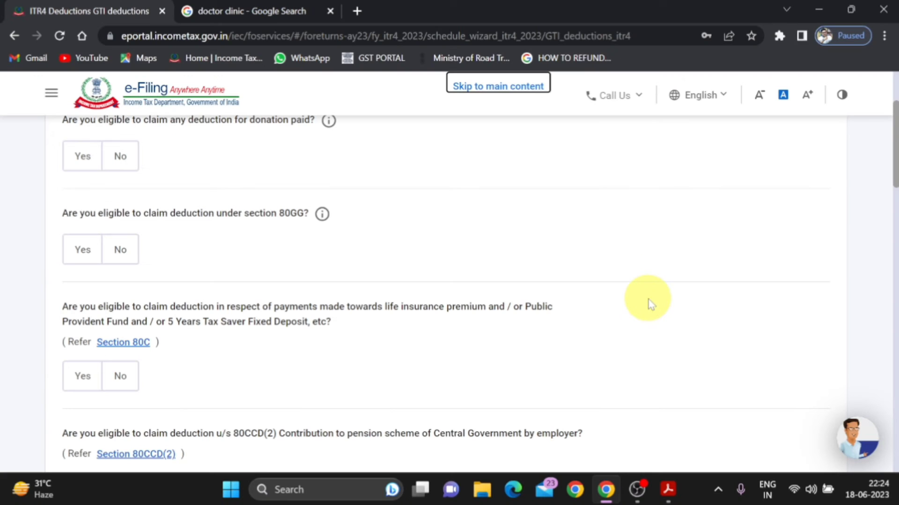
{"action": "scroll", "coordinate": [407, 381], "scroll_direction": "down", "scroll_amount": 2}
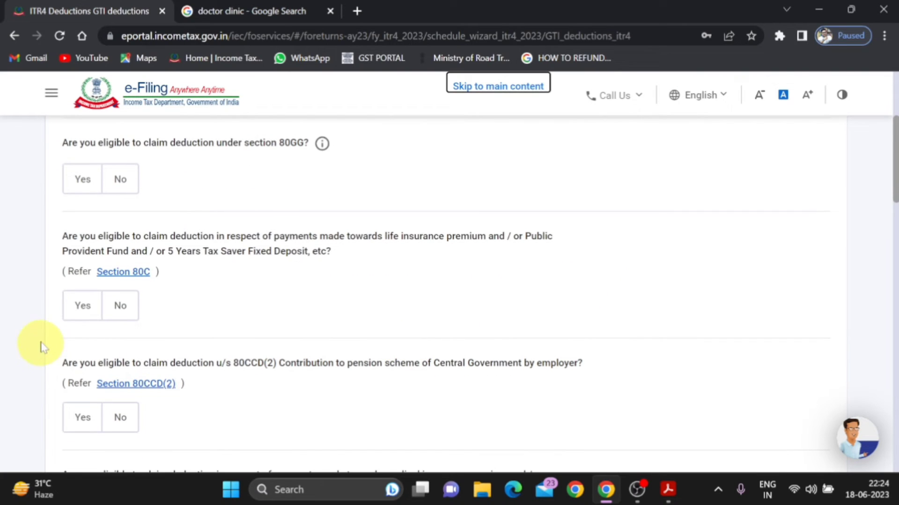
{"action": "left_click", "coordinate": [84, 309]}
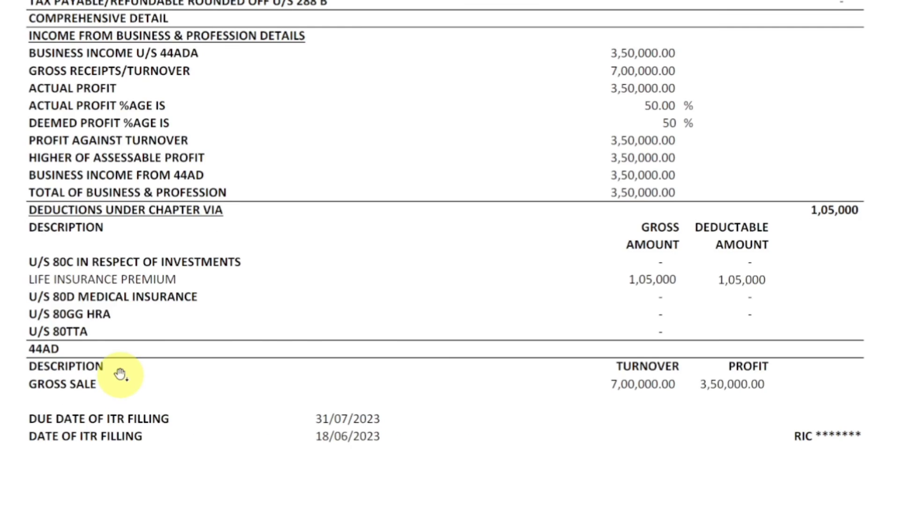
{"action": "left_click", "coordinate": [120, 374]}
{"action": "type", "text": "10"}
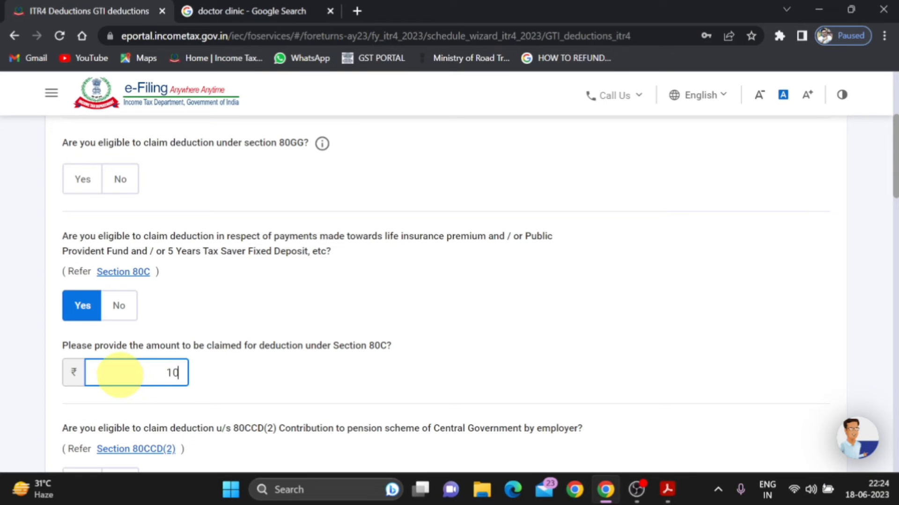
{"action": "type", "text": "5000"}
{"action": "left_click", "coordinate": [575, 316]}
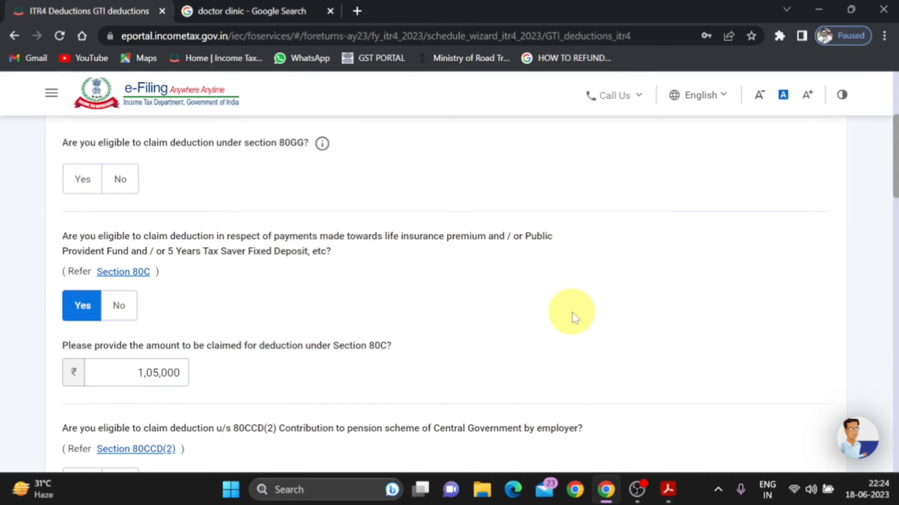
{"action": "scroll", "coordinate": [575, 317], "scroll_direction": "down", "scroll_amount": 8}
{"action": "scroll", "coordinate": [575, 318], "scroll_direction": "down", "scroll_amount": 12}
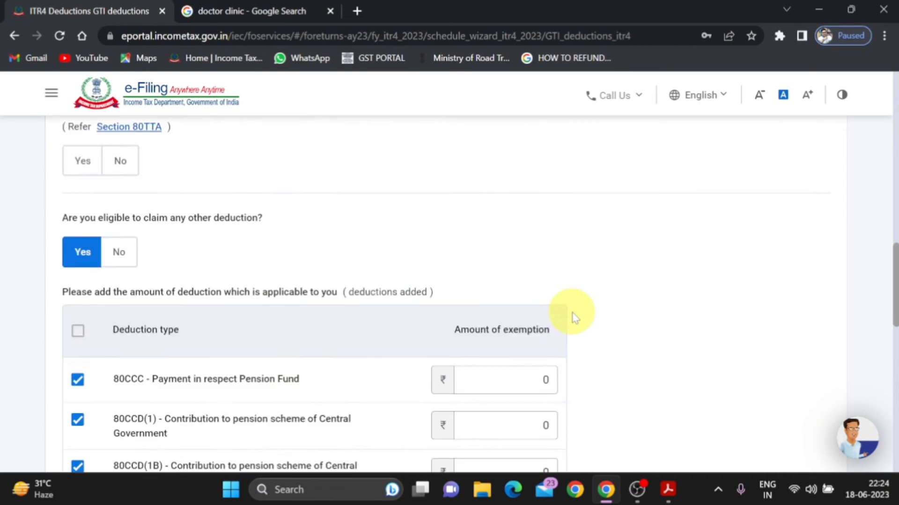
{"action": "scroll", "coordinate": [575, 317], "scroll_direction": "down", "scroll_amount": 6}
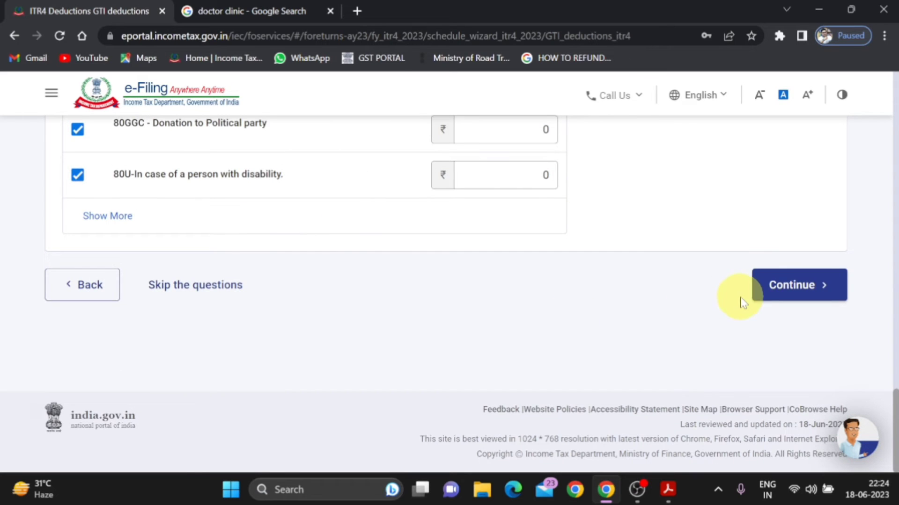
{"action": "left_click", "coordinate": [804, 287]}
- Show all deductions and start adding the 80D deduction for health insurance premia
{"action": "scroll", "coordinate": [805, 288], "scroll_direction": "down", "scroll_amount": 5}
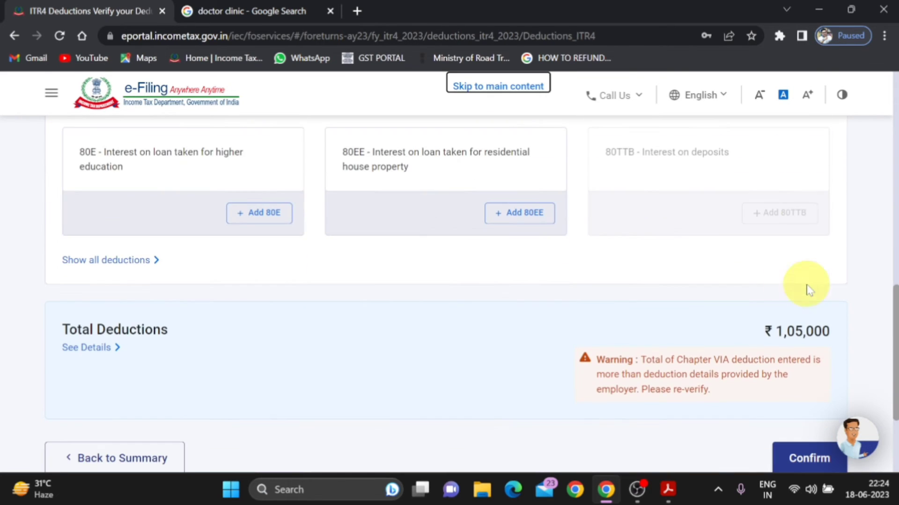
{"action": "left_click", "coordinate": [116, 262]}
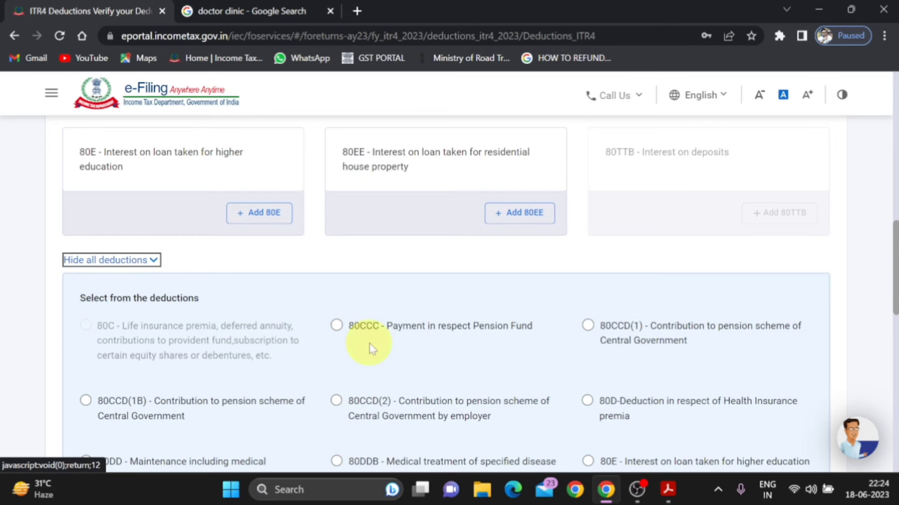
{"action": "scroll", "coordinate": [372, 349], "scroll_direction": "down", "scroll_amount": 3}
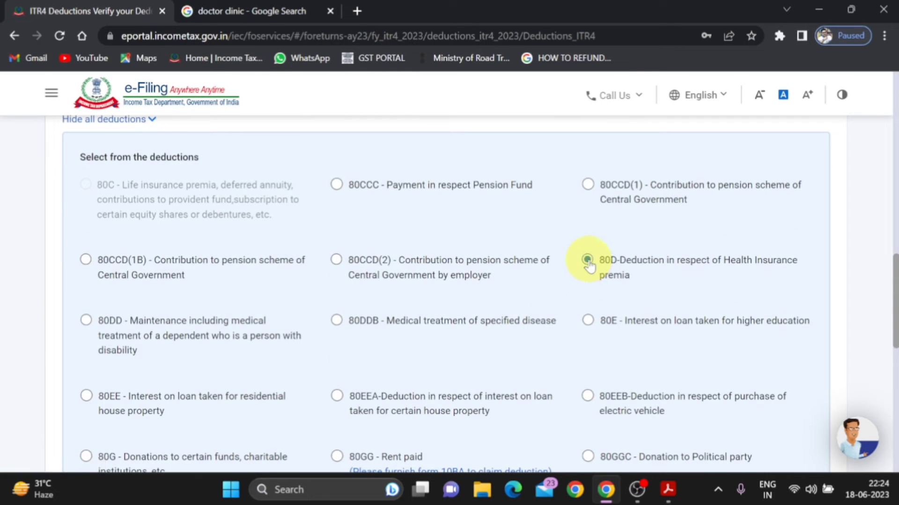
{"action": "scroll", "coordinate": [588, 266], "scroll_direction": "down", "scroll_amount": 5}
{"action": "left_click", "coordinate": [174, 396]}
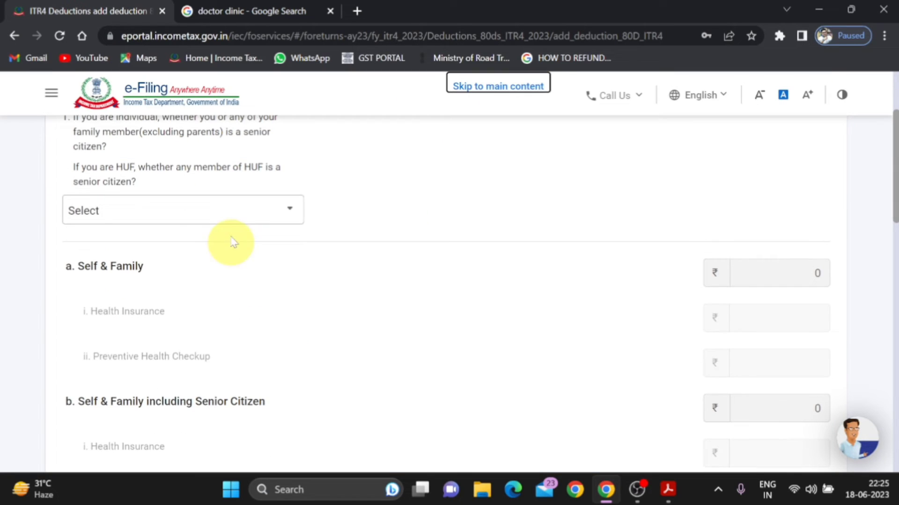
- Answer No to the senior citizen questions for self/family and for parents, and add the 80D entry
{"action": "left_click", "coordinate": [217, 210]}
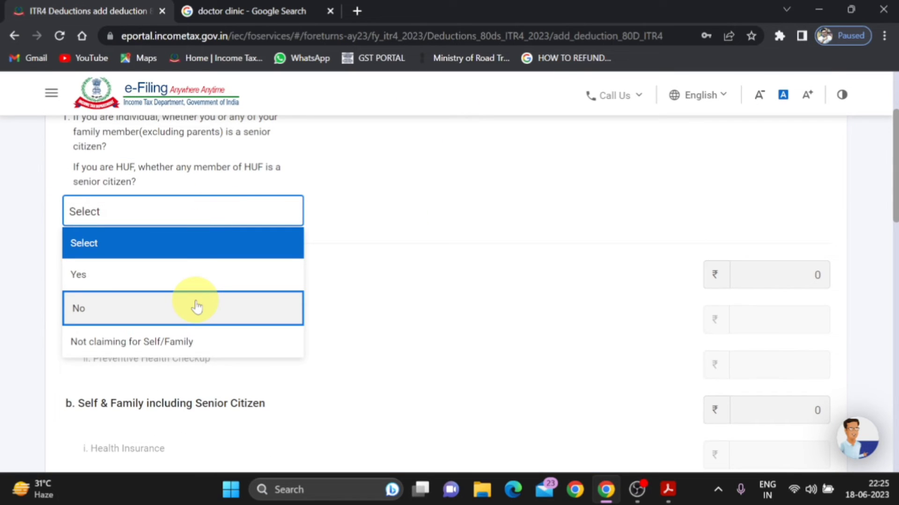
{"action": "left_click", "coordinate": [197, 307]}
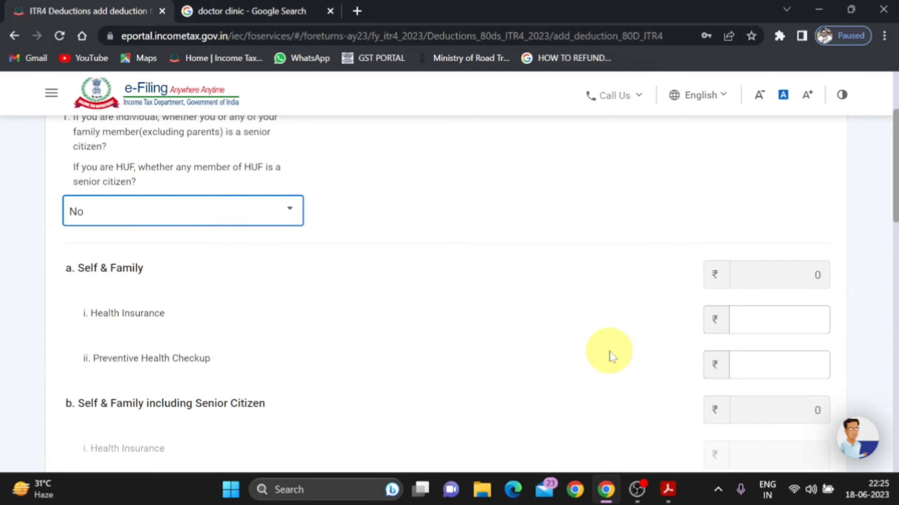
{"action": "scroll", "coordinate": [609, 354], "scroll_direction": "down", "scroll_amount": 3}
{"action": "scroll", "coordinate": [591, 351], "scroll_direction": "up", "scroll_amount": 3}
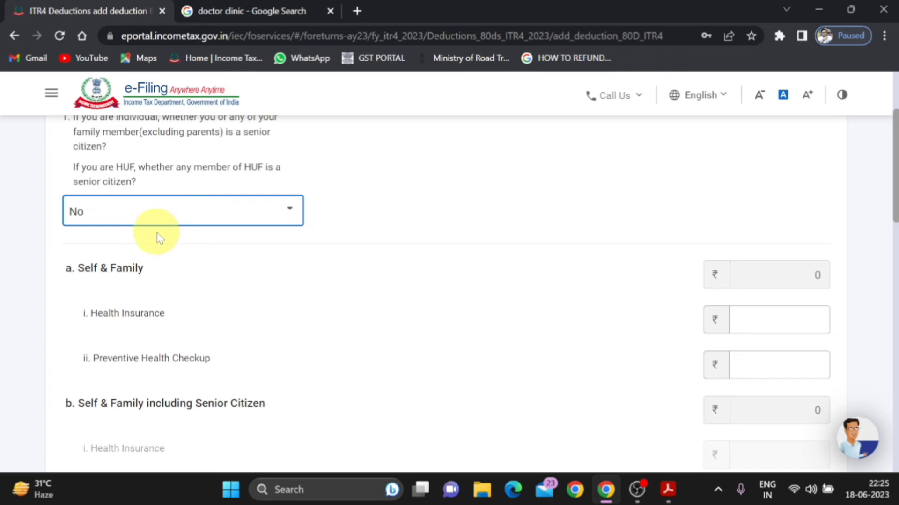
{"action": "scroll", "coordinate": [330, 361], "scroll_direction": "down", "scroll_amount": 5}
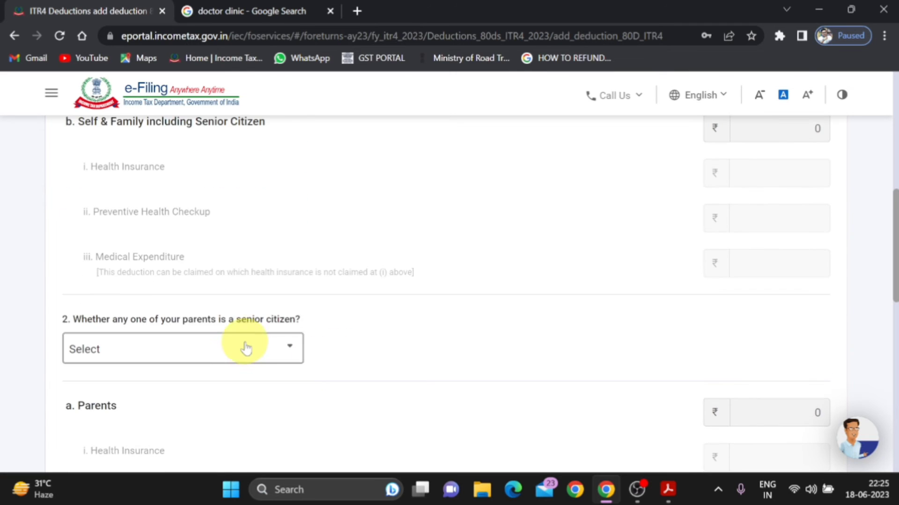
{"action": "left_click", "coordinate": [245, 349]}
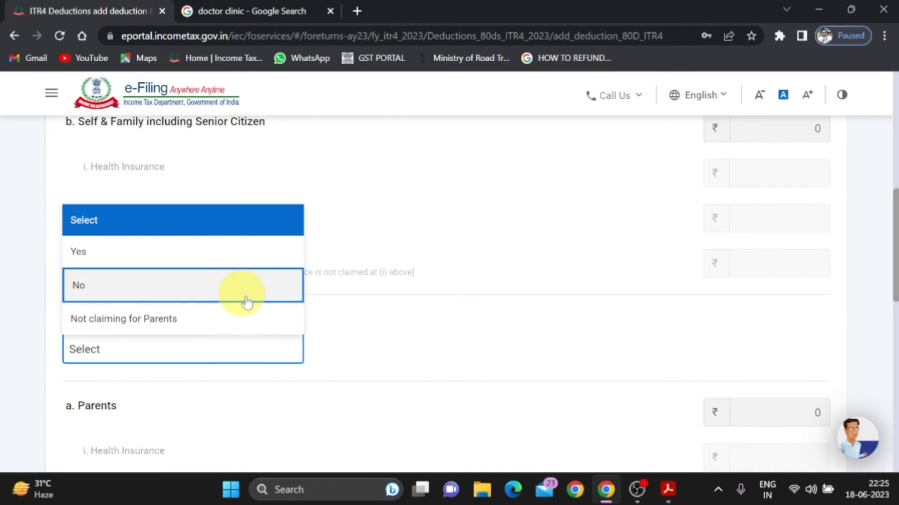
{"action": "key", "text": "Return"}
{"action": "scroll", "coordinate": [590, 367], "scroll_direction": "down", "scroll_amount": 10}
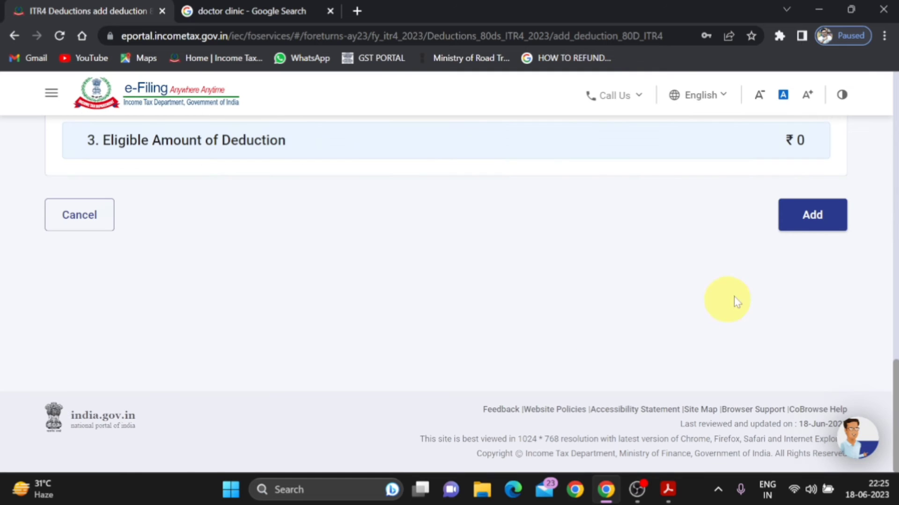
{"action": "left_click", "coordinate": [810, 216]}
- Confirm the deductions and open the Tax Paid section from the return summary
{"action": "scroll", "coordinate": [754, 301], "scroll_direction": "down", "scroll_amount": 10}
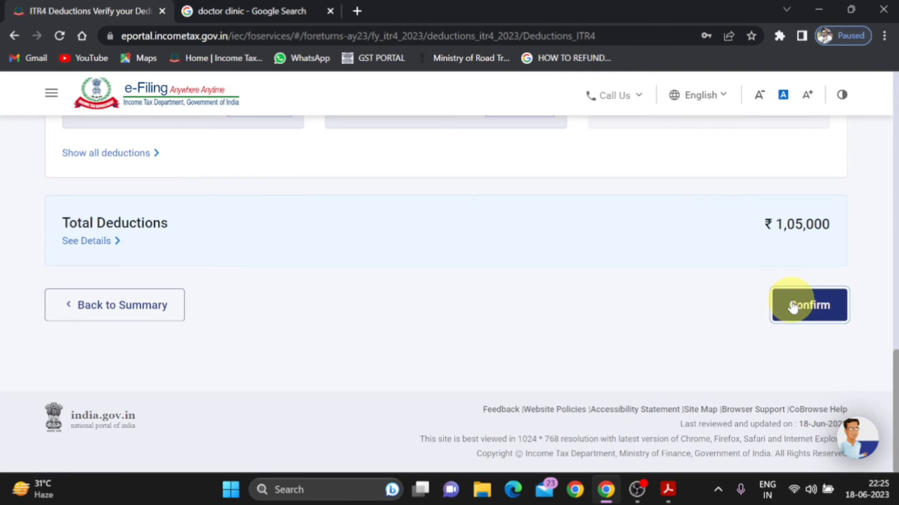
{"action": "left_click", "coordinate": [792, 304]}
{"action": "scroll", "coordinate": [791, 307], "scroll_direction": "down", "scroll_amount": 3}
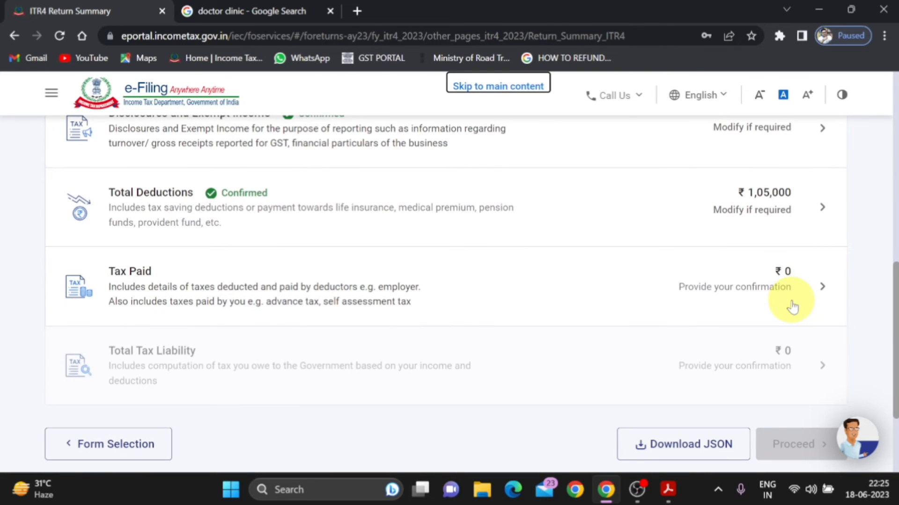
{"action": "left_click", "coordinate": [808, 291]}
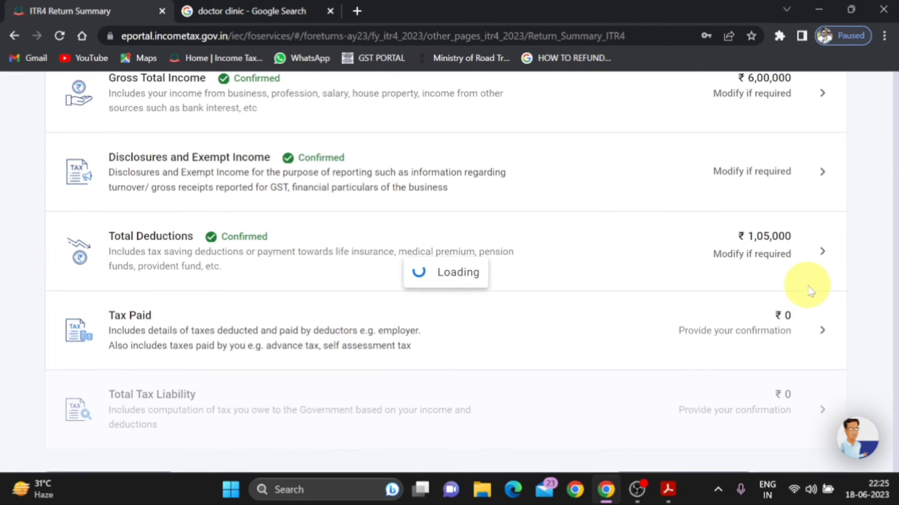
- Confirm the taxes paid and open the Total Tax Liability section
{"action": "scroll", "coordinate": [810, 291], "scroll_direction": "down", "scroll_amount": 5}
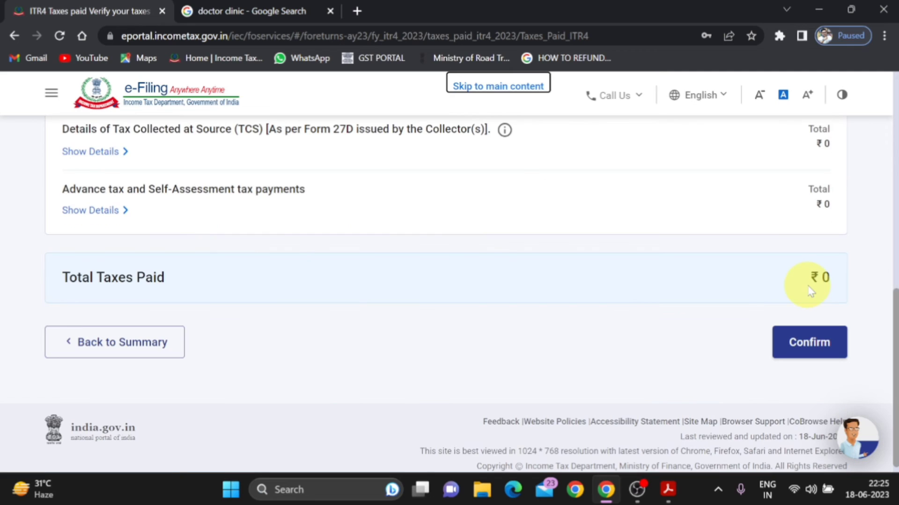
{"action": "left_click", "coordinate": [813, 344]}
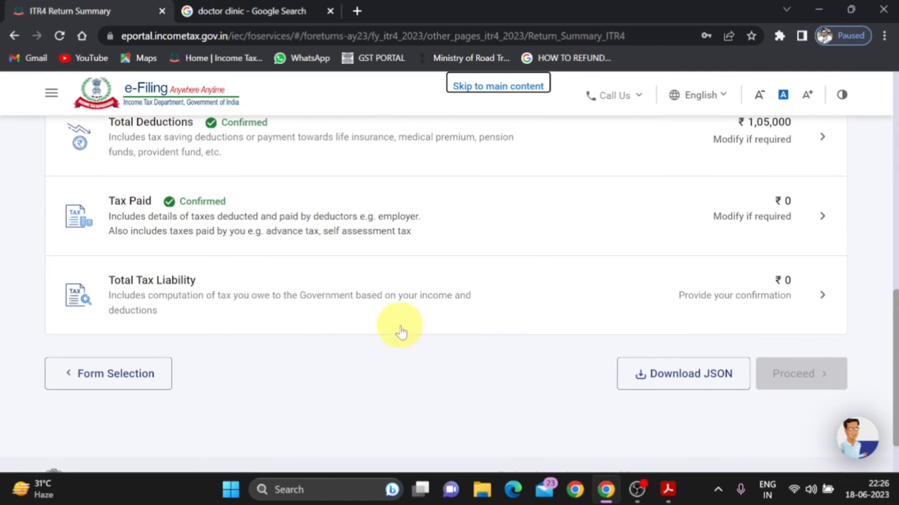
{"action": "left_click", "coordinate": [801, 293]}
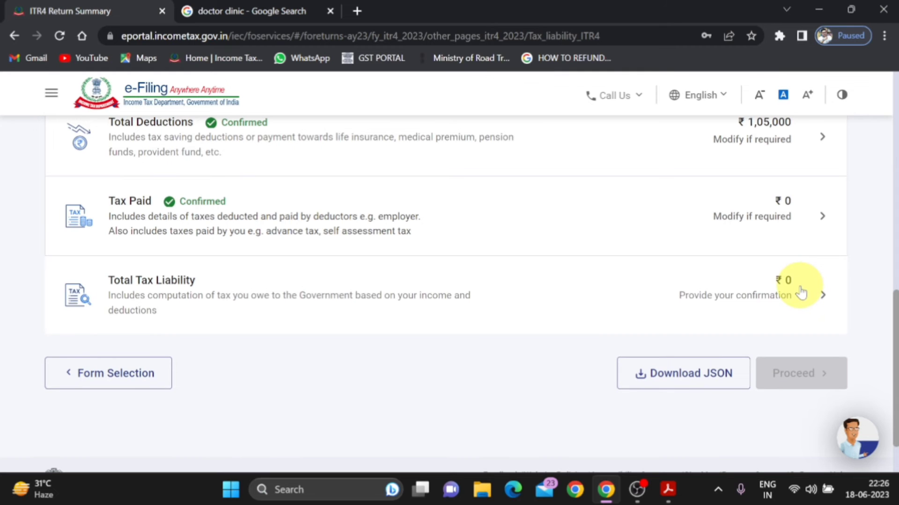
{"action": "scroll", "coordinate": [802, 292], "scroll_direction": "up", "scroll_amount": 4}
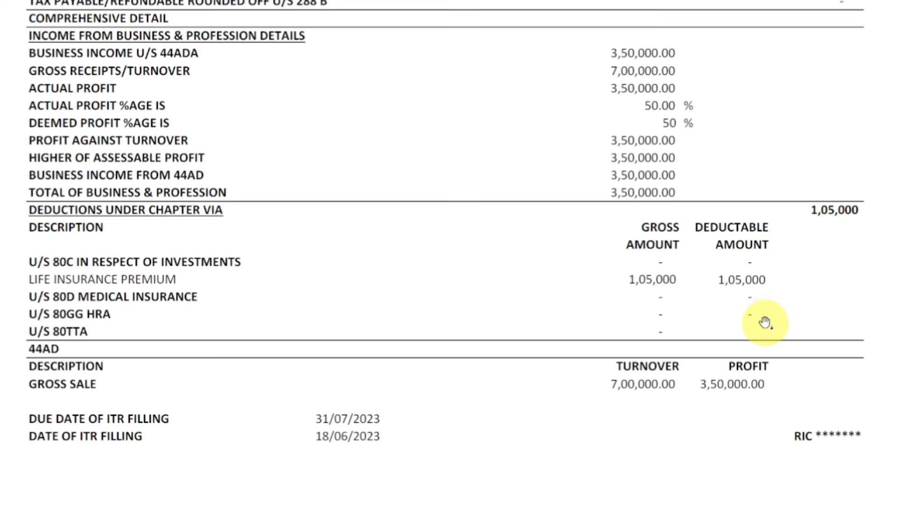
- Check the computation of tax against the income computation sheet and confirm the Total Tax Liability section
{"action": "scroll", "coordinate": [736, 321], "scroll_direction": "up", "scroll_amount": 5}
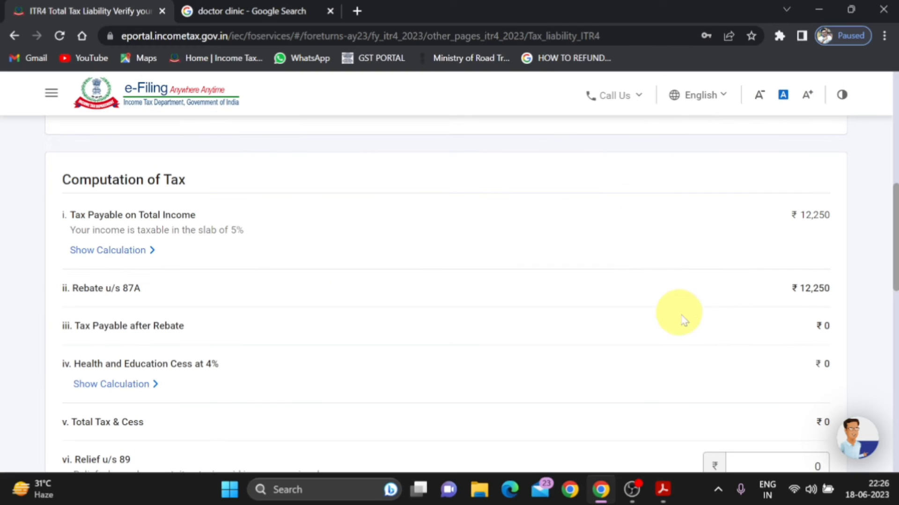
{"action": "left_click_drag", "start_coordinate": [708, 337], "coordinate": [700, 349]}
{"action": "left_click_drag", "start_coordinate": [892, 252], "coordinate": [883, 427]}
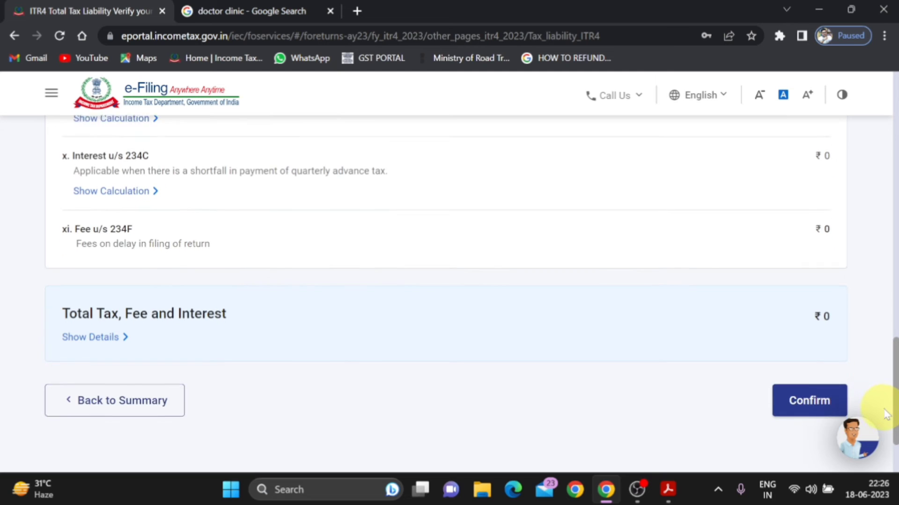
{"action": "left_click", "coordinate": [814, 395]}
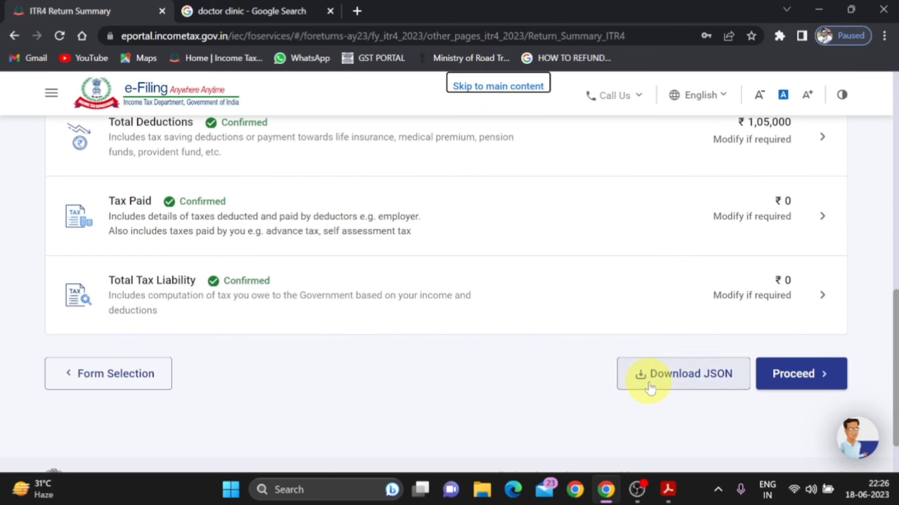
- Proceed from the return summary through the tax summary to the full return preview, leaving the Tax Return Preparer details blank
{"action": "left_click", "coordinate": [802, 375]}
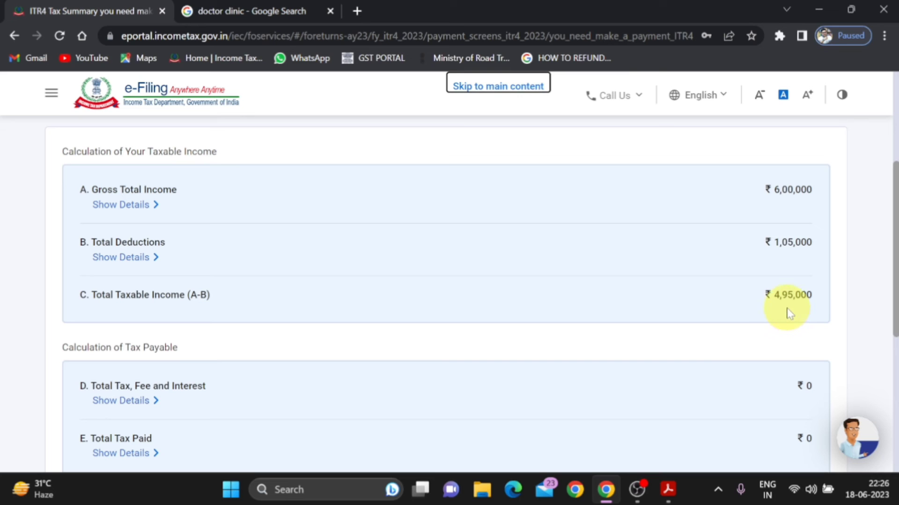
{"action": "scroll", "coordinate": [787, 311], "scroll_direction": "down", "scroll_amount": 5}
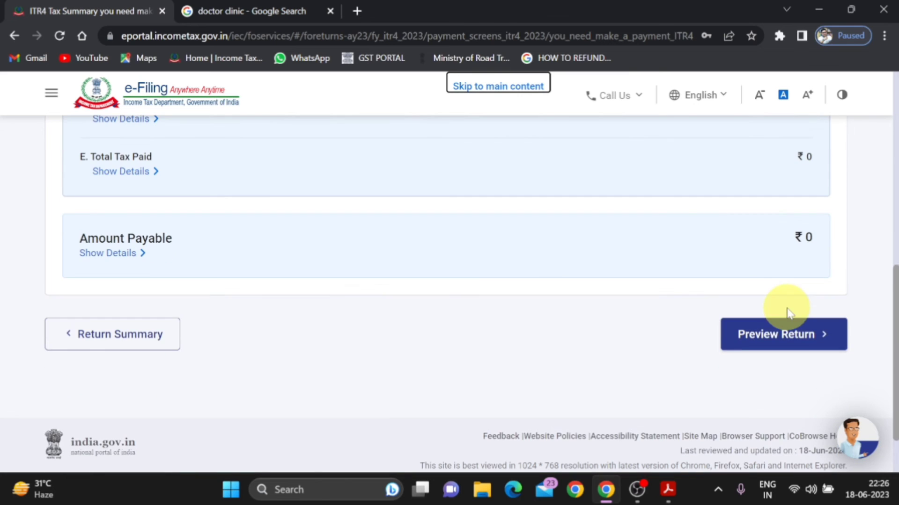
{"action": "left_click", "coordinate": [789, 341]}
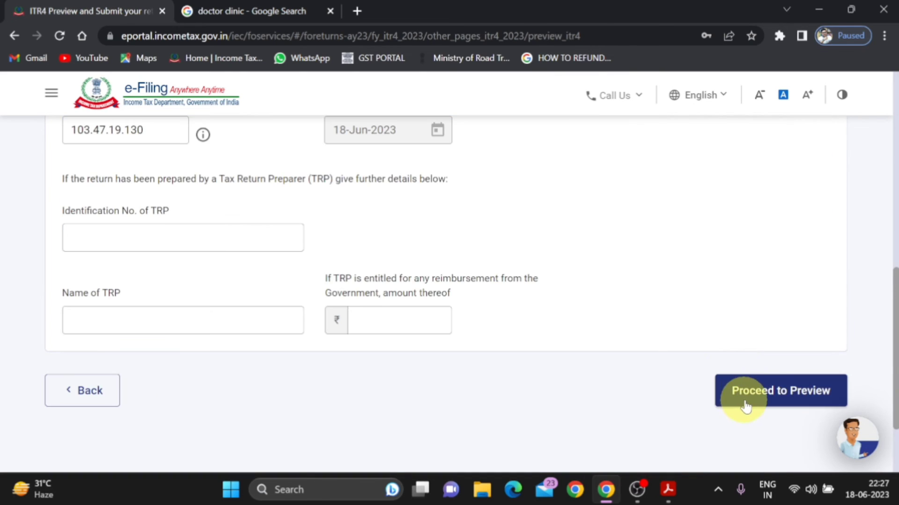
{"action": "left_click", "coordinate": [778, 396]}
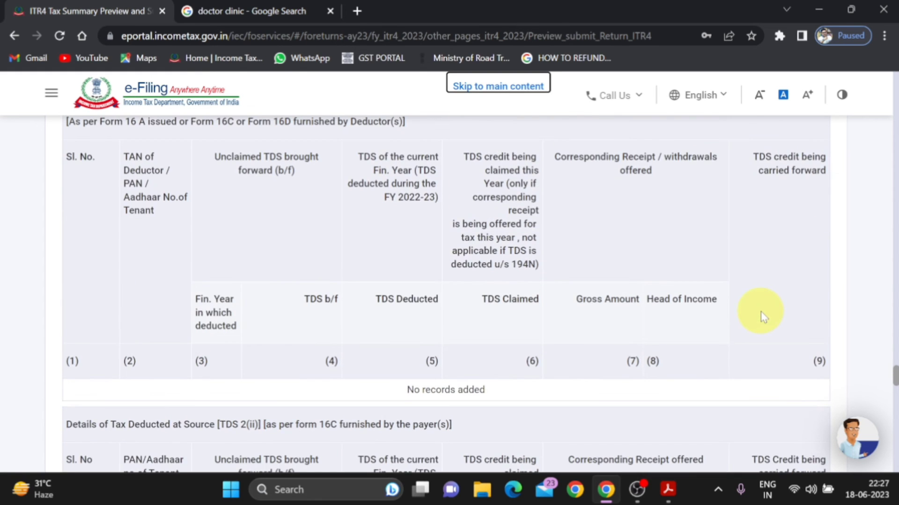
- Review the previewed ITR-4 schedules, validate the return, and proceed to verification
{"action": "scroll", "coordinate": [760, 310], "scroll_direction": "up", "scroll_amount": 10}
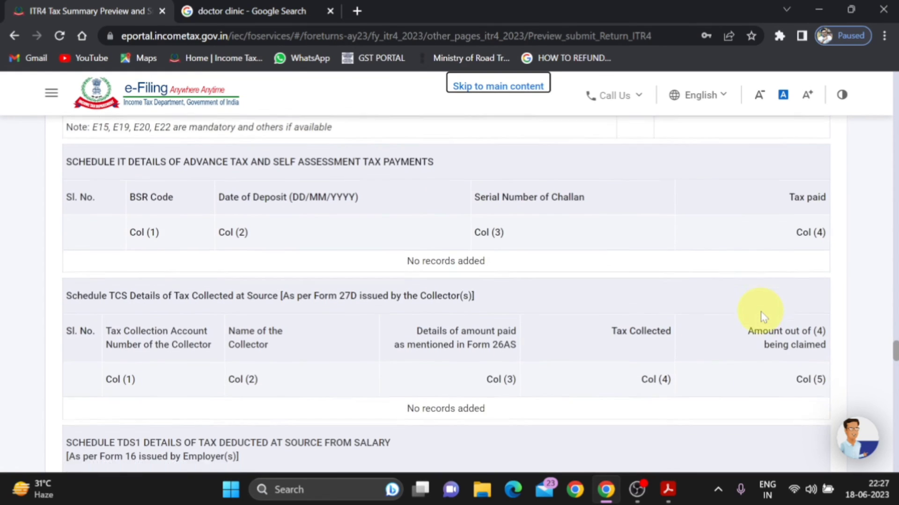
{"action": "scroll", "coordinate": [760, 310], "scroll_direction": "down", "scroll_amount": 8}
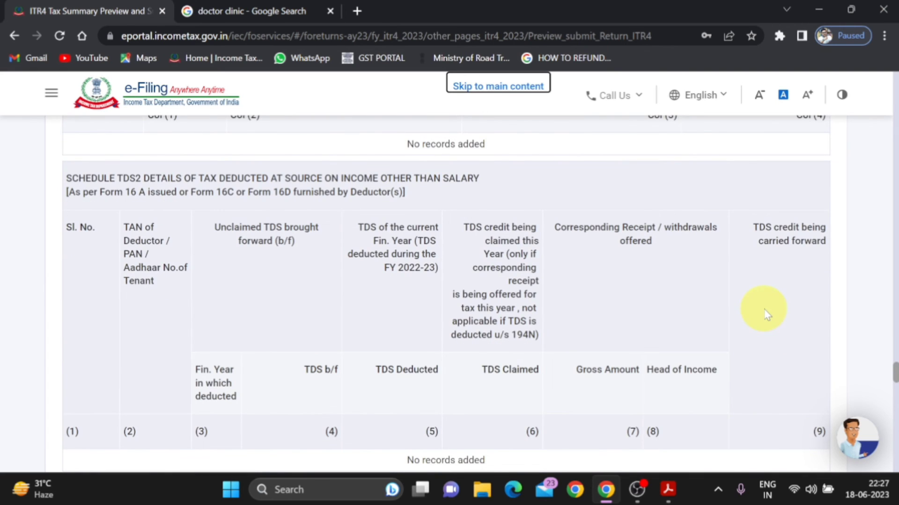
{"action": "scroll", "coordinate": [763, 310], "scroll_direction": "down", "scroll_amount": 15}
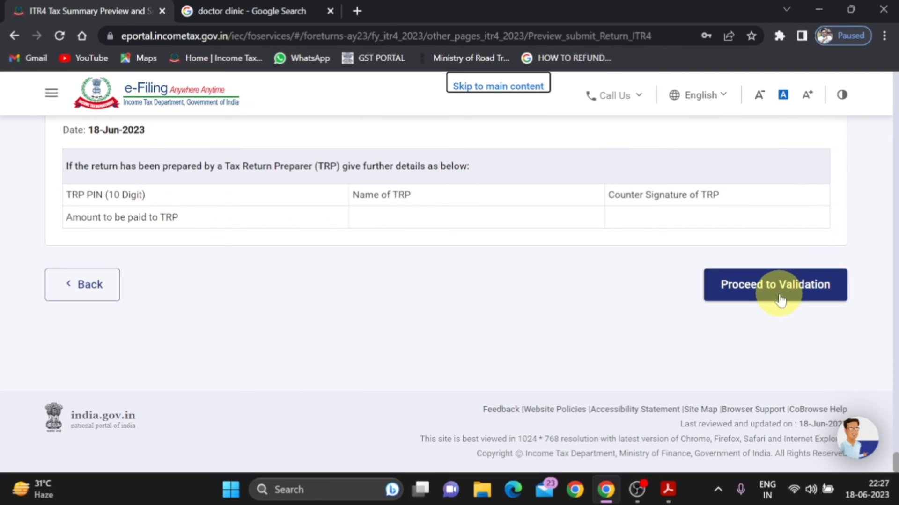
{"action": "left_click", "coordinate": [729, 296]}
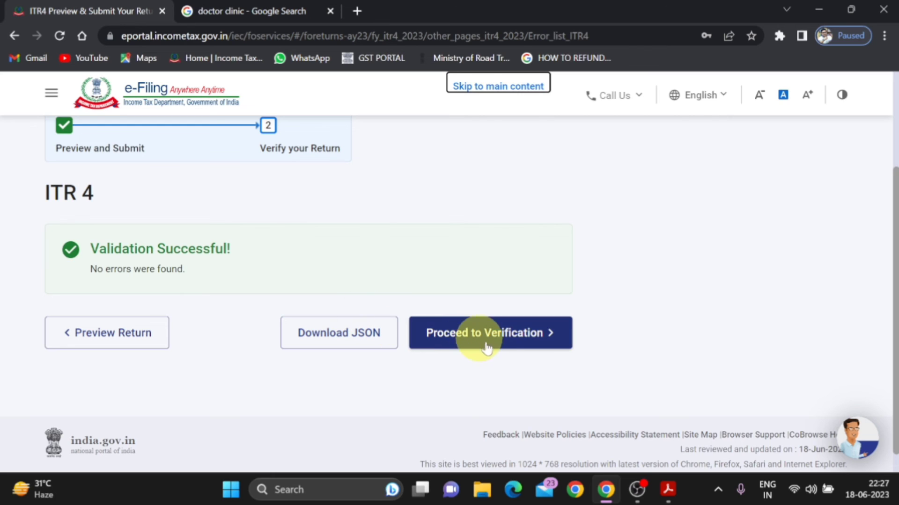
{"action": "left_click", "coordinate": [517, 346]}
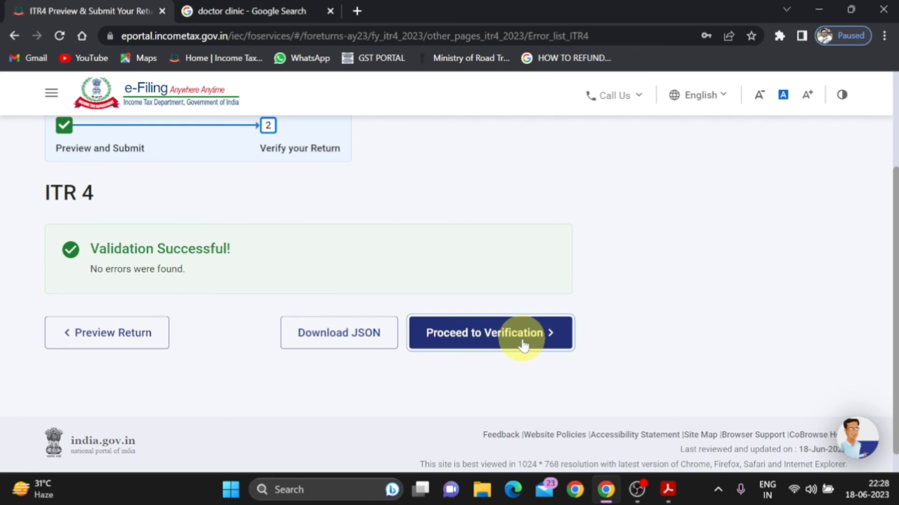